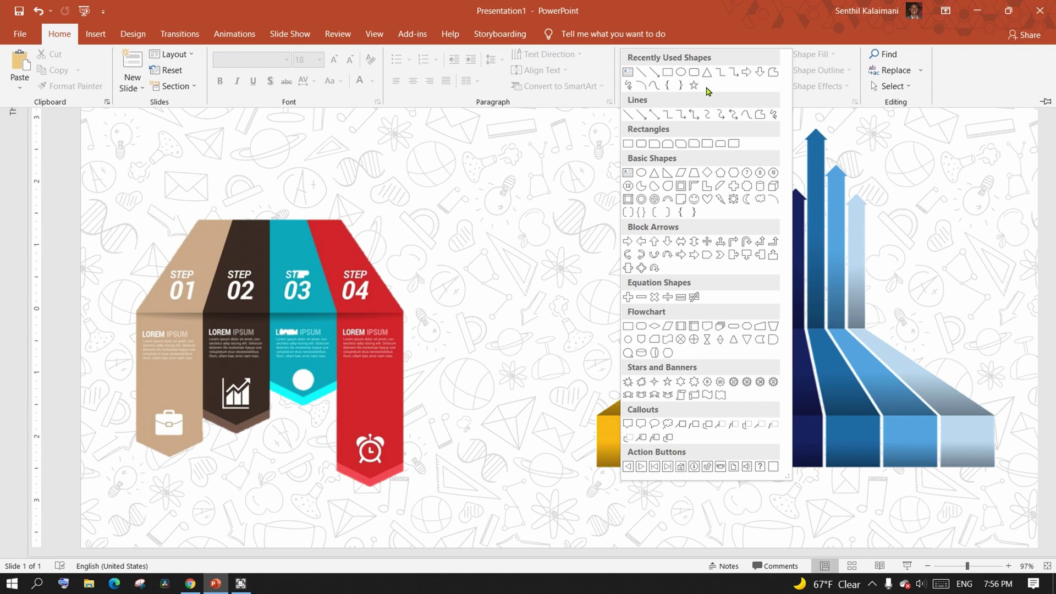
# Draw a blue pentagon arrow between the graphics and rotate it to point downward.
pyautogui.click(707, 255)
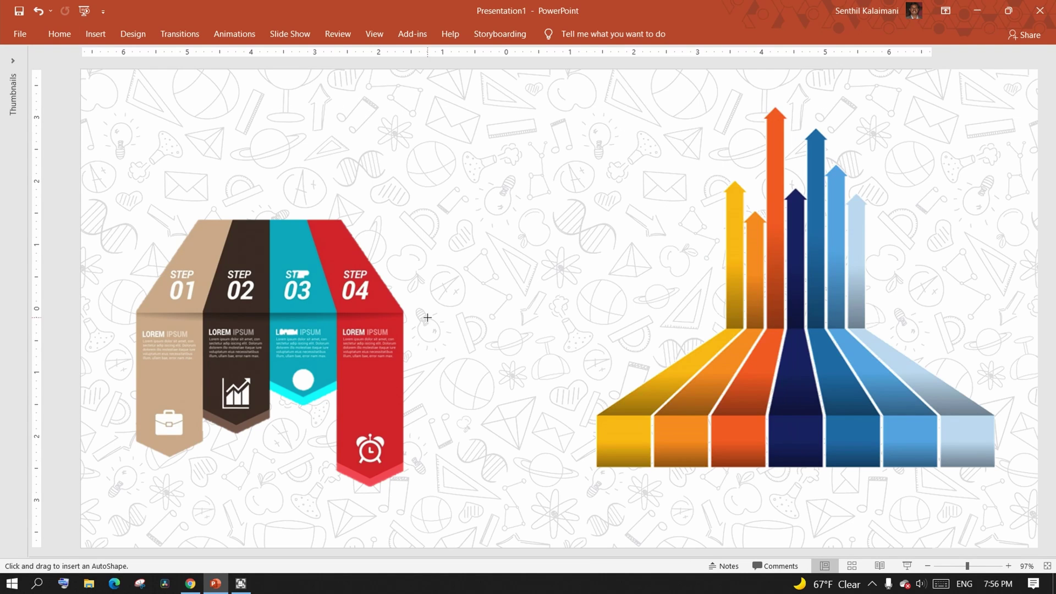
pyautogui.moveTo(439, 329); pyautogui.dragTo(585, 384)
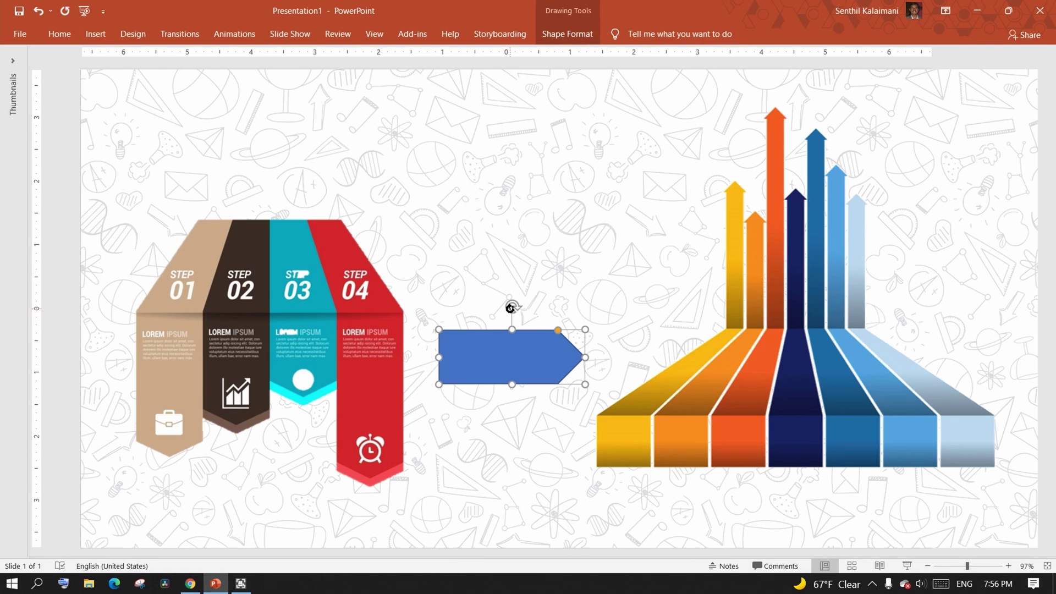
pyautogui.moveTo(511, 309); pyautogui.dragTo(572, 356)
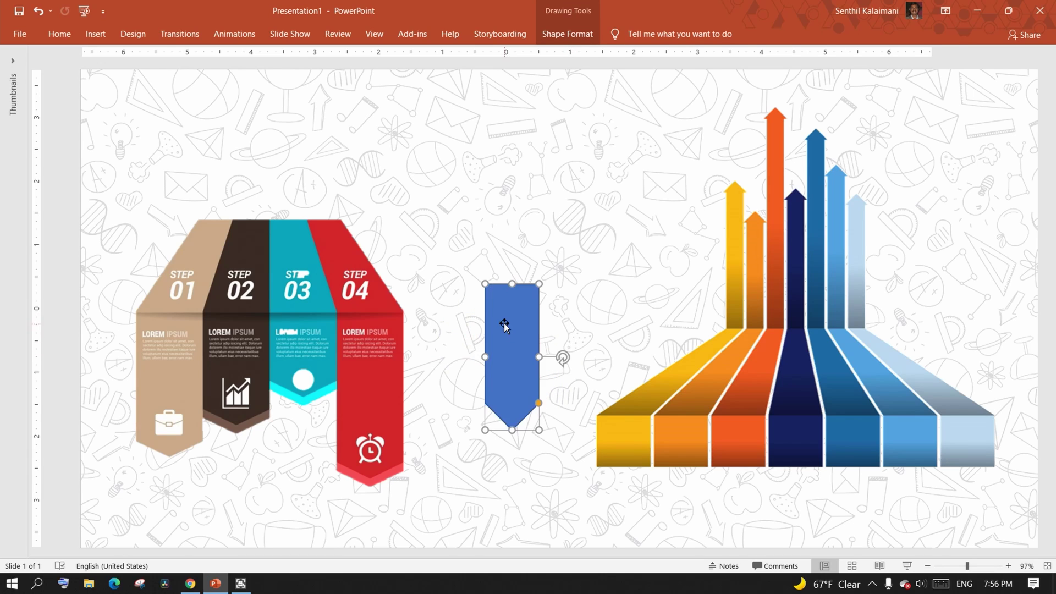
pyautogui.moveTo(505, 326); pyautogui.dragTo(458, 361)
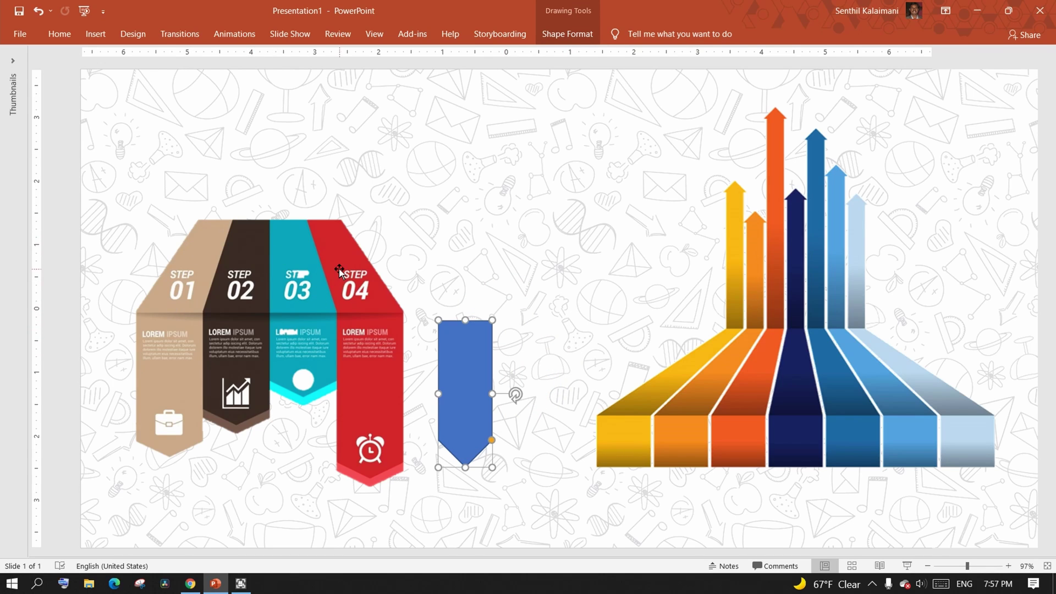
# Add a trapezoid above the down arrow and taper its top to form a tie.
pyautogui.click(60, 34)
pyautogui.click(709, 90)
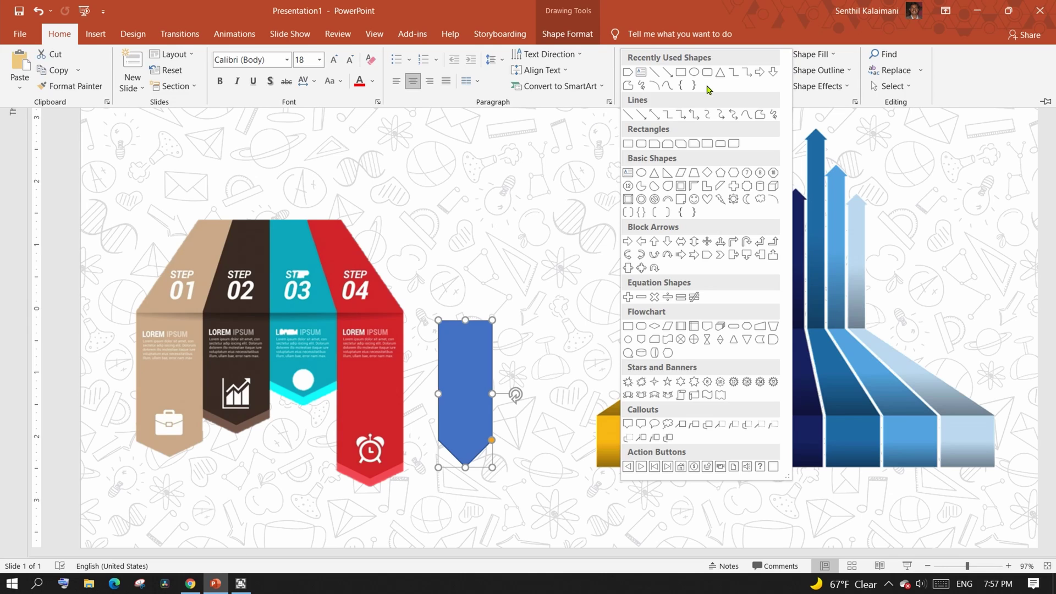
pyautogui.click(695, 173)
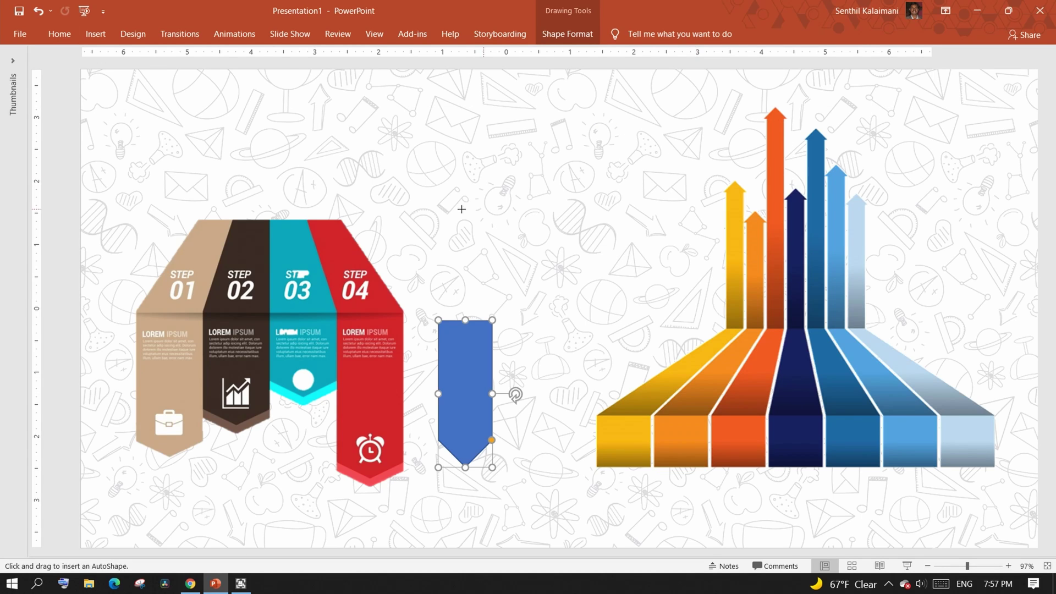
pyautogui.moveTo(453, 220)
pyautogui.mouseDown()
pyautogui.moveTo(526, 297)
pyautogui.moveTo(490, 297)
pyautogui.moveTo(503, 286)
pyautogui.moveTo(492, 286)
pyautogui.mouseUp()
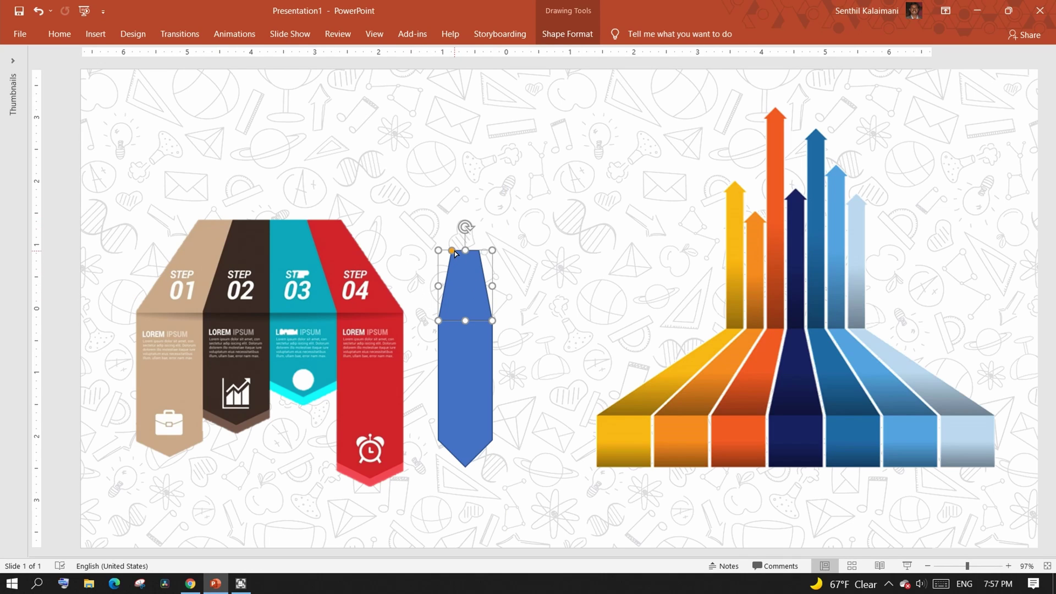
pyautogui.moveTo(455, 253)
pyautogui.mouseDown()
pyautogui.moveTo(443, 253)
pyautogui.moveTo(454, 256)
pyautogui.mouseUp()
# Ctrl-drag a copy of the tie shape beside the original.
pyautogui.click(477, 405)
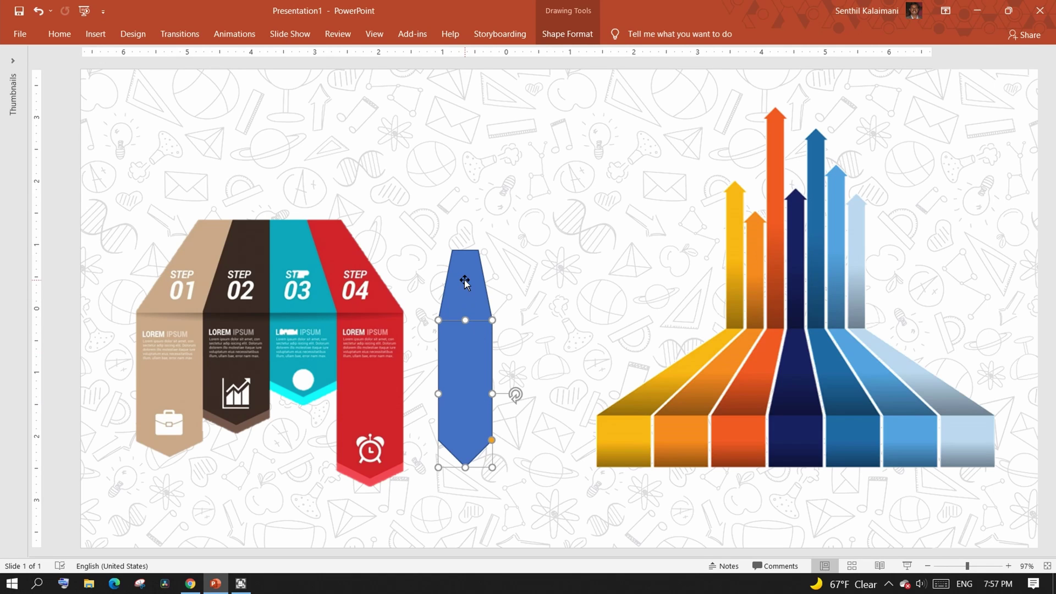
pyautogui.moveTo(465, 282); pyautogui.dragTo(526, 350)
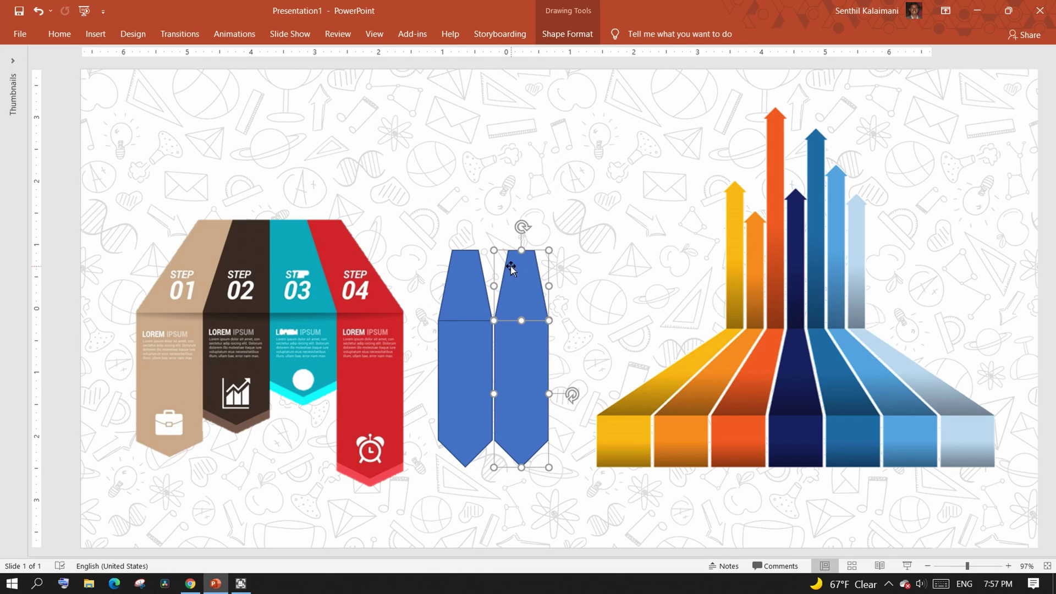
pyautogui.click(518, 248)
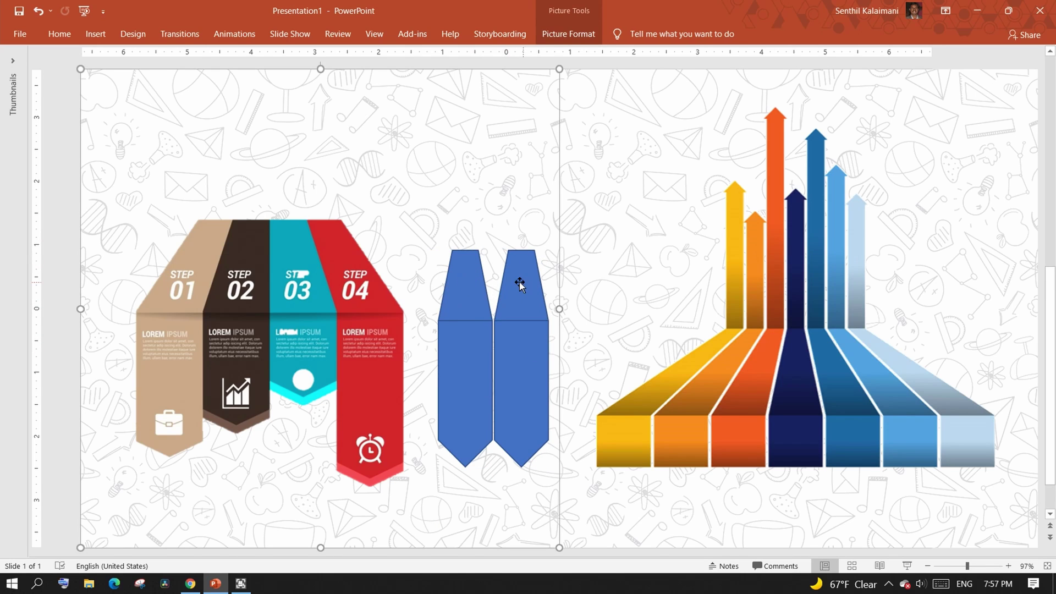
# Select both tie shapes and delete them.
pyautogui.click(469, 345)
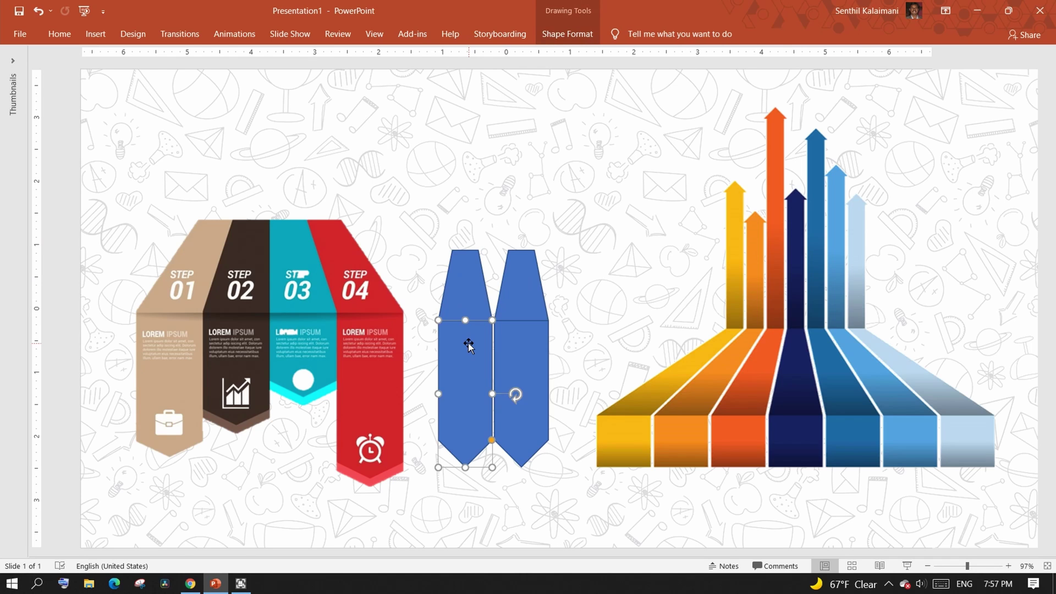
pyautogui.keyDown('shift'); pyautogui.click(513, 298); pyautogui.keyUp('shift')
pyautogui.keyDown('shift'); pyautogui.click(514, 357); pyautogui.keyUp('shift')
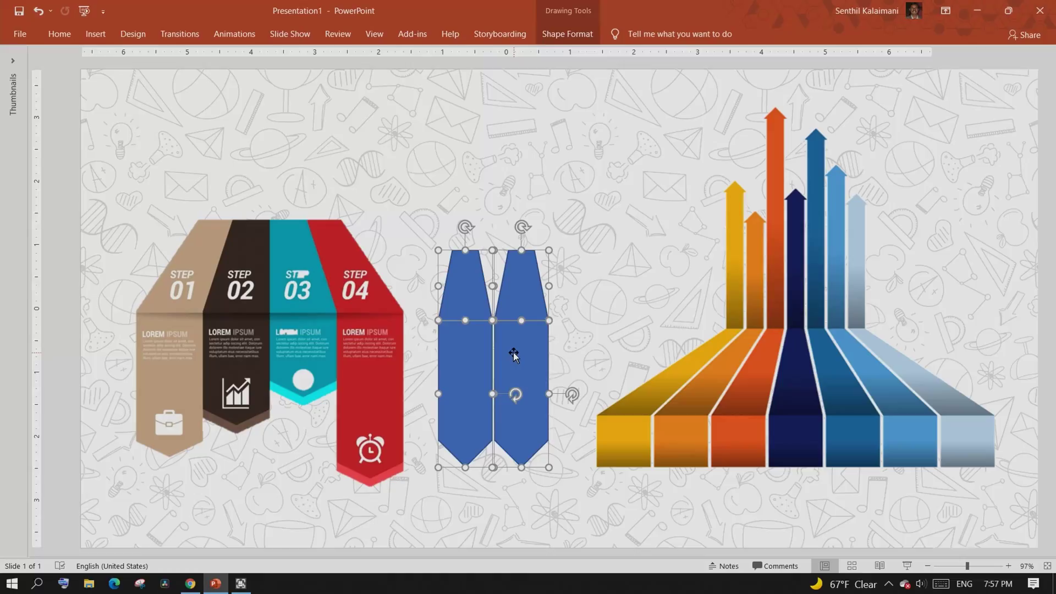
pyautogui.press('Delete')
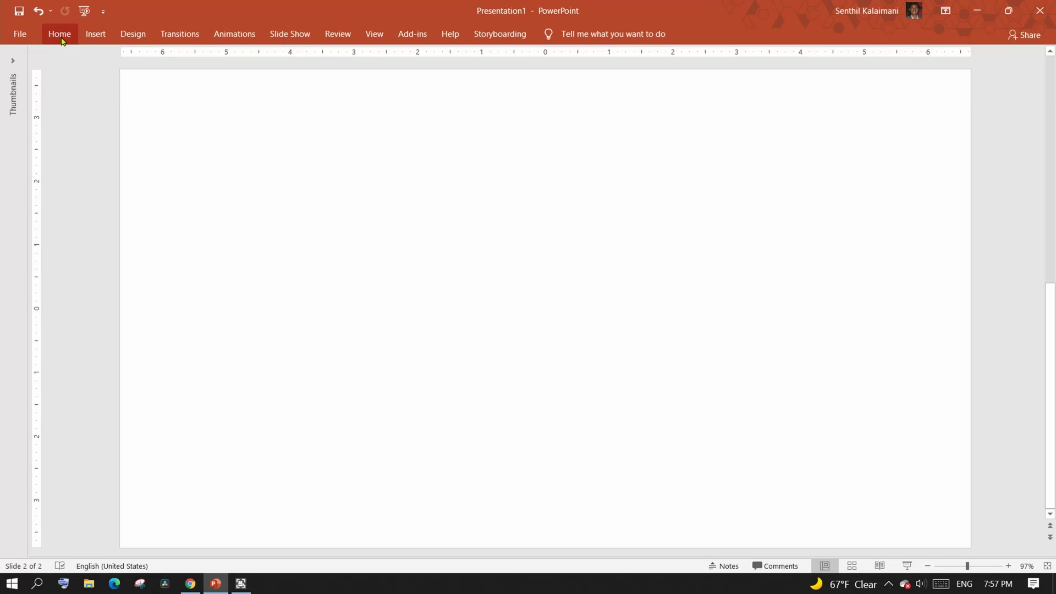
# Draw a rectangle near the slide centre and make it a thin bar.
pyautogui.click(59, 34)
pyautogui.click(694, 60)
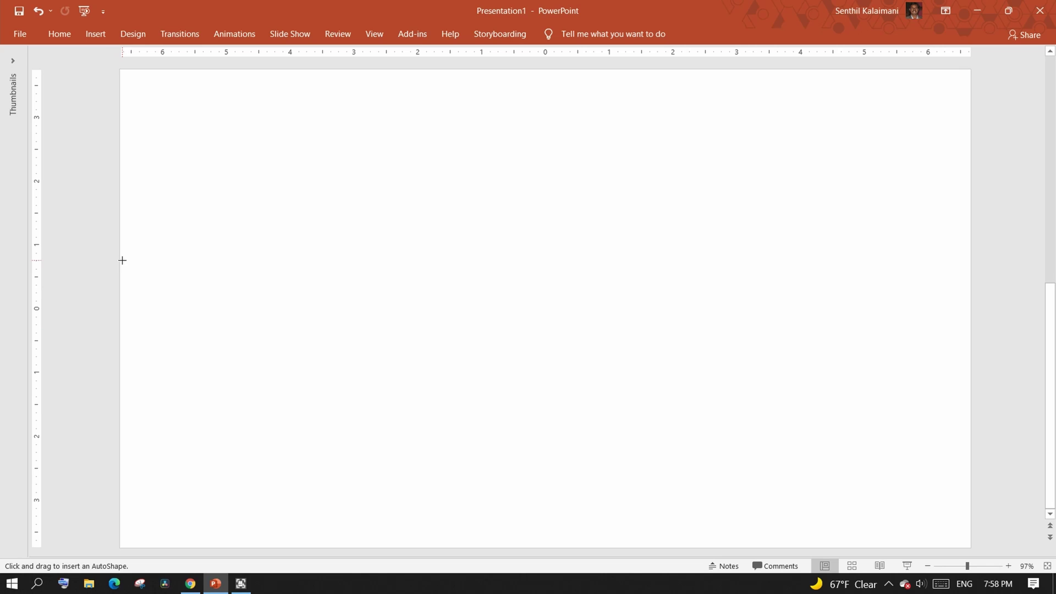
pyautogui.moveTo(122, 260); pyautogui.dragTo(286, 286)
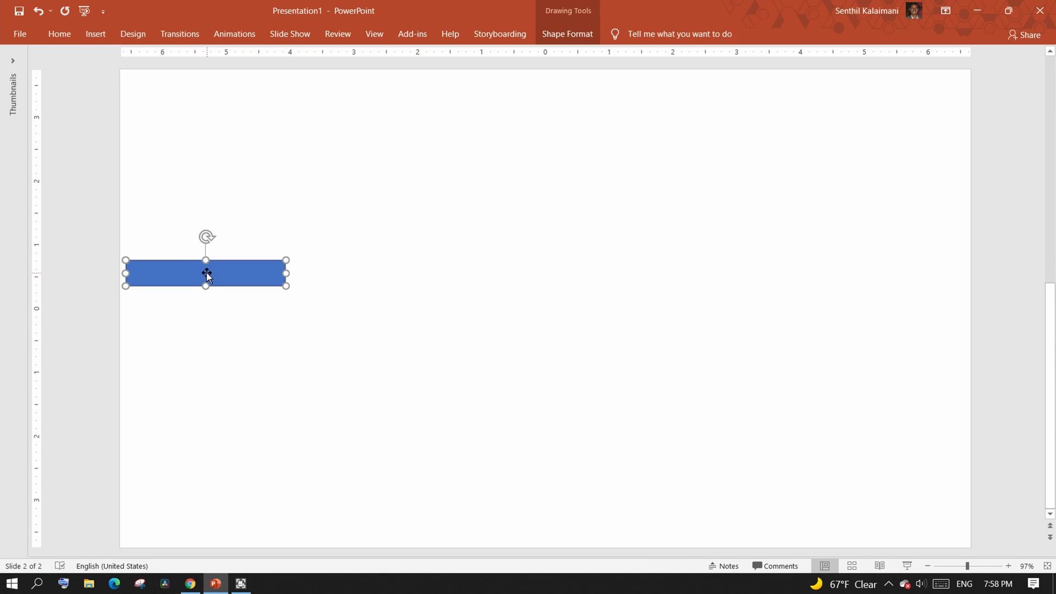
pyautogui.moveTo(207, 275); pyautogui.dragTo(427, 288)
pyautogui.click(431, 309)
pyautogui.click(380, 274)
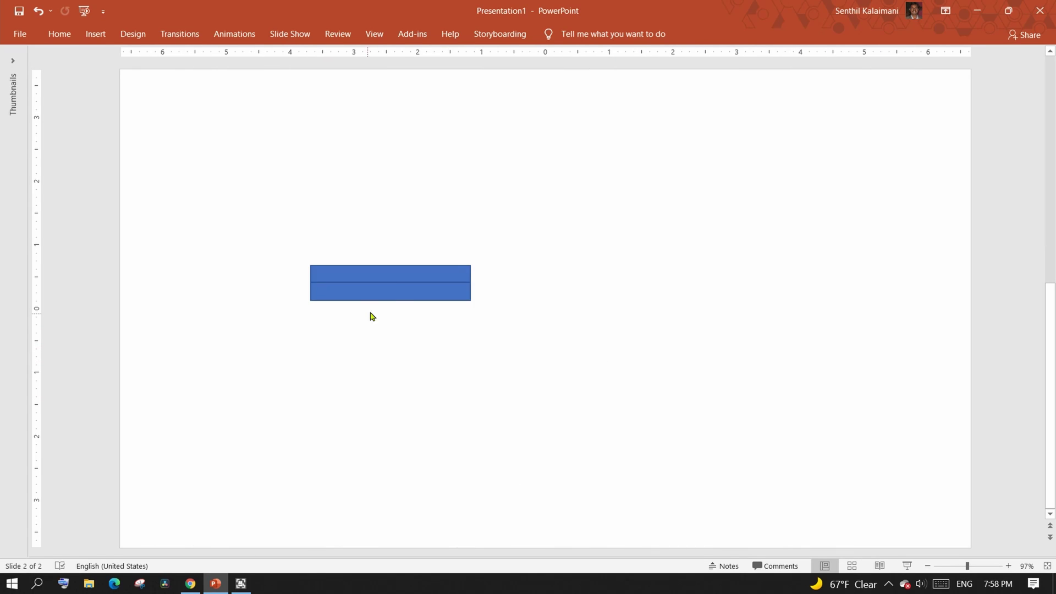
# Copy the bar just below and repeat with Ctrl+D to make five stacked bars.
pyautogui.click(393, 290)
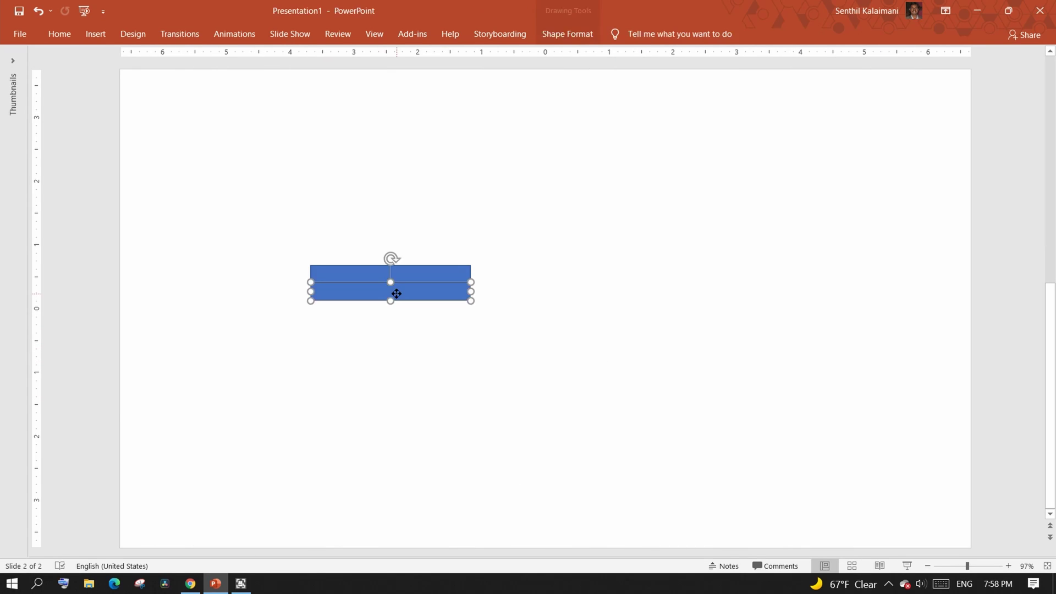
pyautogui.moveTo(394, 290); pyautogui.dragTo(397, 305)
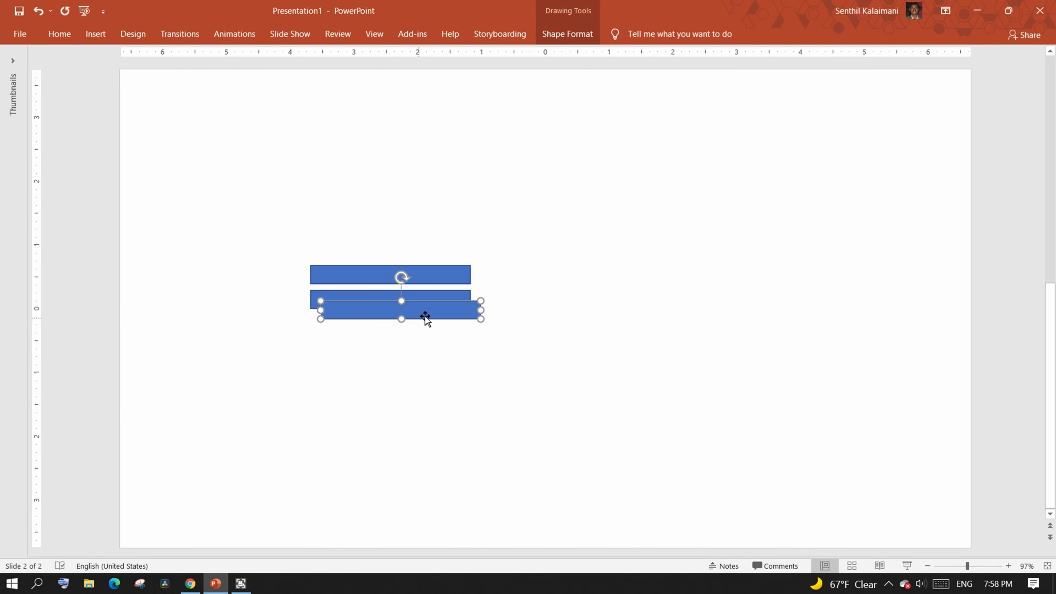
pyautogui.hotkey('ctrl', 'd')
pyautogui.hotkey('ctrl', 'd')
pyautogui.hotkey('ctrl', 'd')
pyautogui.click(267, 327)
pyautogui.hotkey('ctrl', 'a')
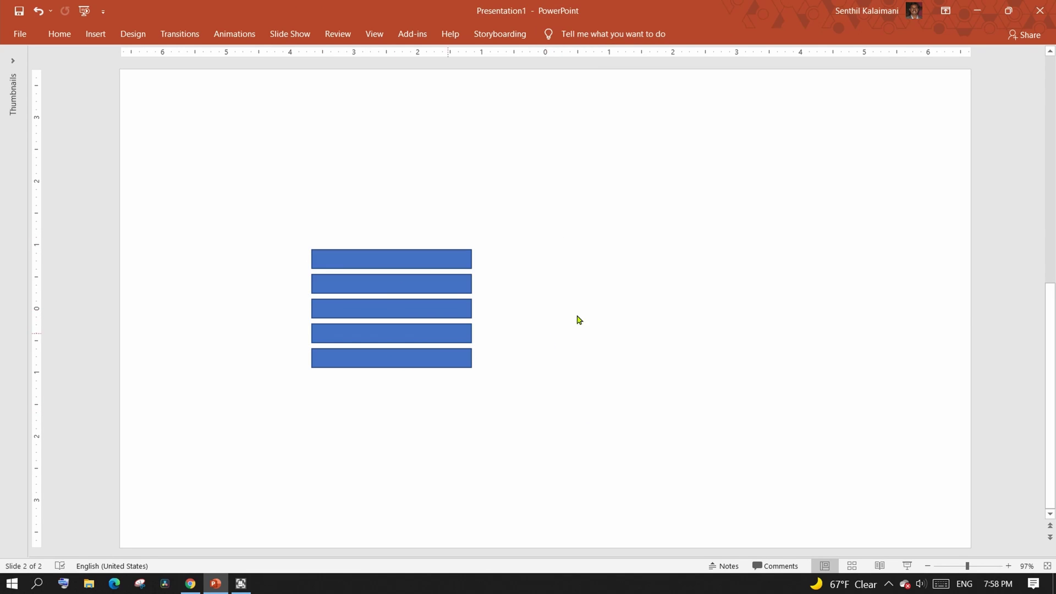
# Fill the top three bars with pink-red, orange-red and orange-yellow.
pyautogui.click(567, 33)
pyautogui.click(531, 53)
pyautogui.click(525, 189)
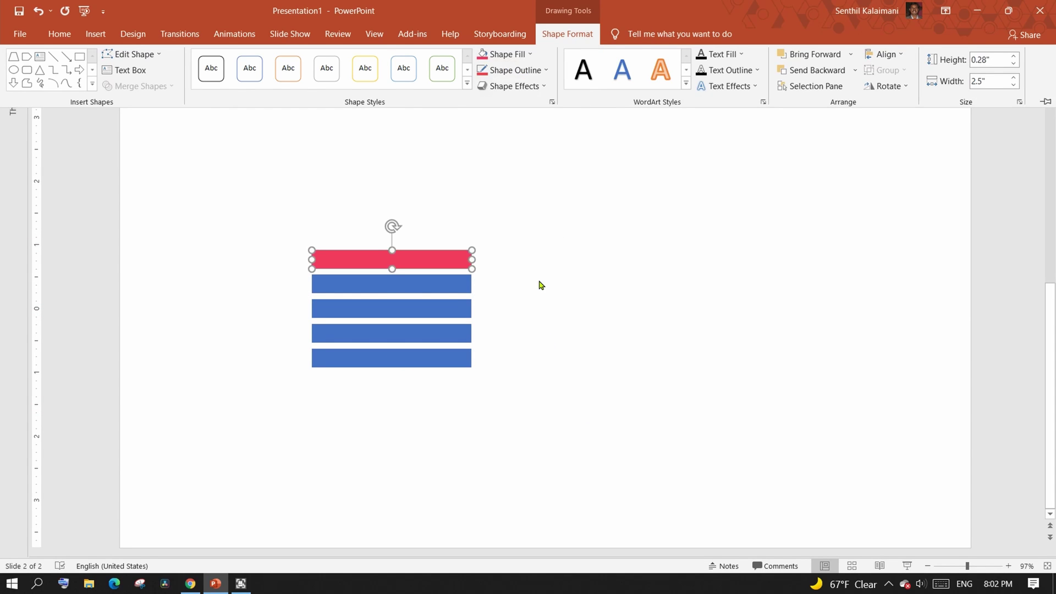
pyautogui.click(445, 286)
pyautogui.click(567, 34)
pyautogui.click(531, 53)
pyautogui.click(525, 189)
pyautogui.click(455, 308)
pyautogui.click(567, 34)
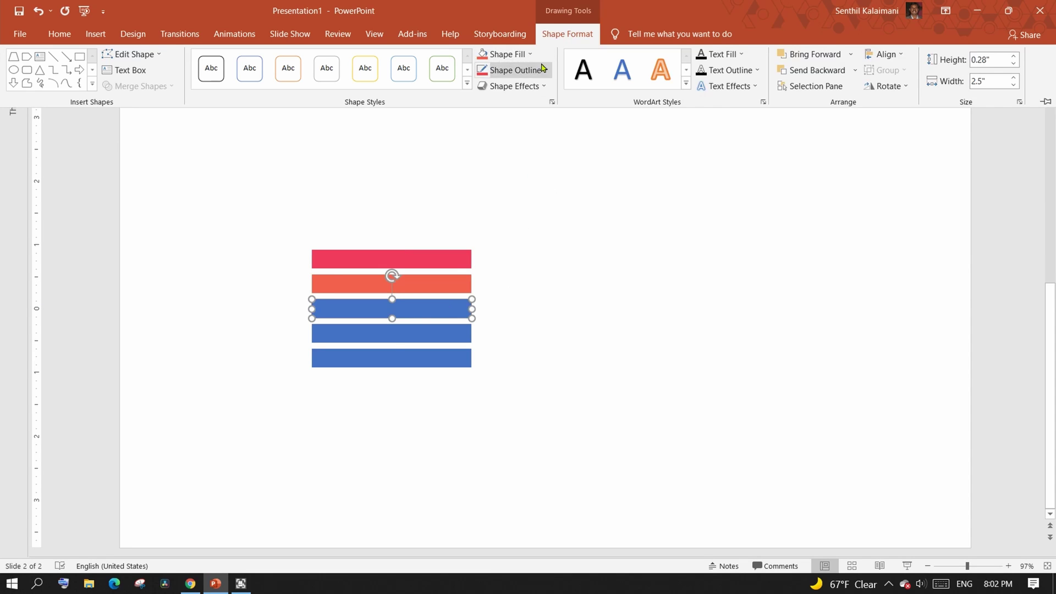
pyautogui.click(530, 54)
# Fill the fourth bar salmon and the fifth bar red.
pyautogui.click(515, 189)
pyautogui.click(445, 333)
pyautogui.click(567, 33)
pyautogui.click(531, 53)
pyautogui.click(536, 189)
pyautogui.click(420, 358)
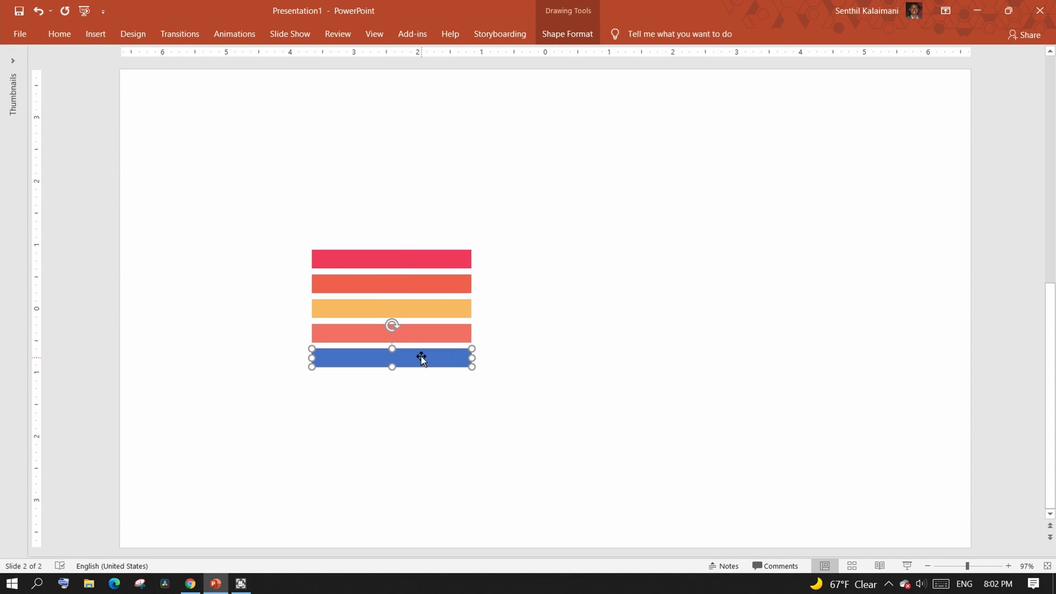
pyautogui.click(568, 34)
pyautogui.click(531, 54)
pyautogui.click(525, 189)
pyautogui.click(567, 270)
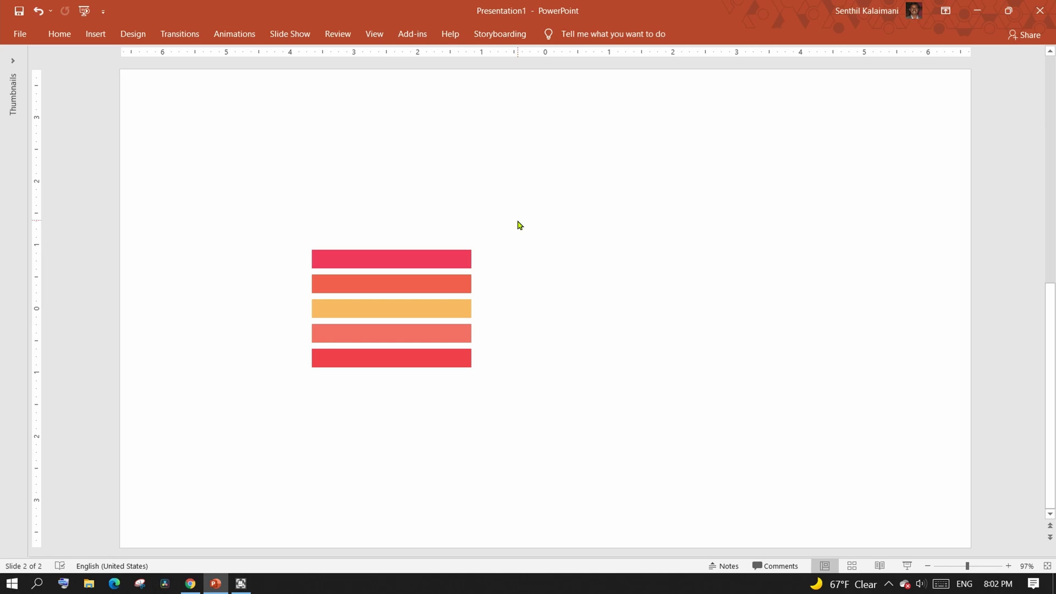
# Copy the five bars to the right side and stretch the copy into a taller block.
pyautogui.moveTo(517, 214); pyautogui.dragTo(280, 464)
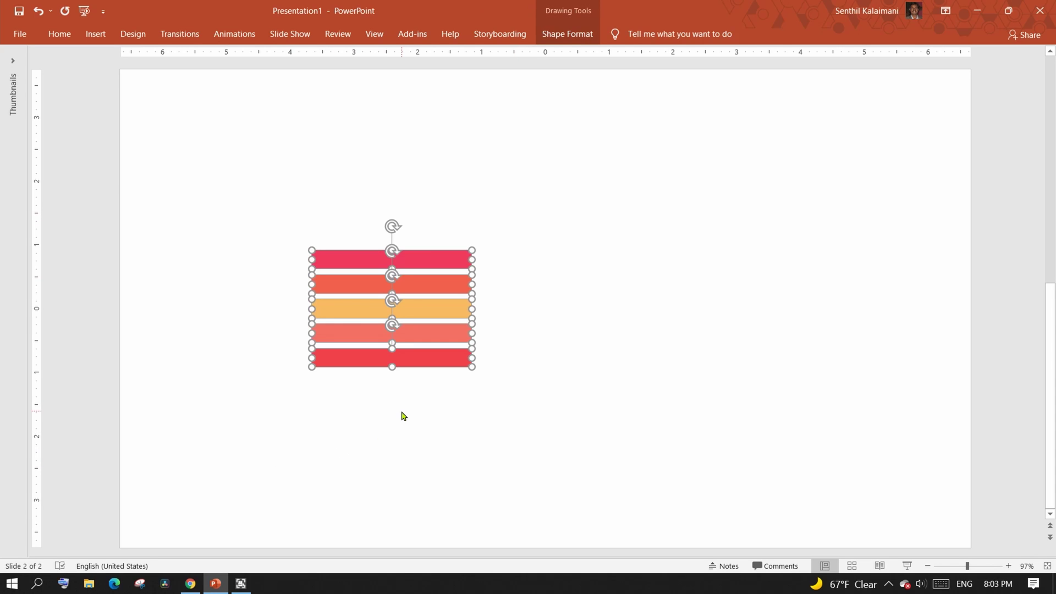
pyautogui.moveTo(412, 359); pyautogui.dragTo(423, 368)
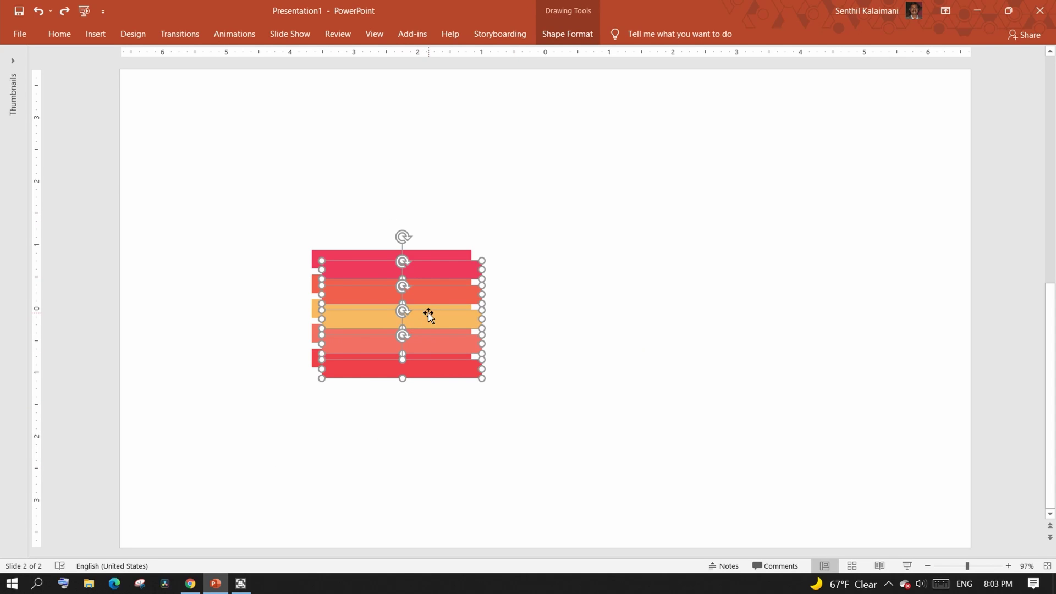
pyautogui.moveTo(427, 313); pyautogui.dragTo(750, 312)
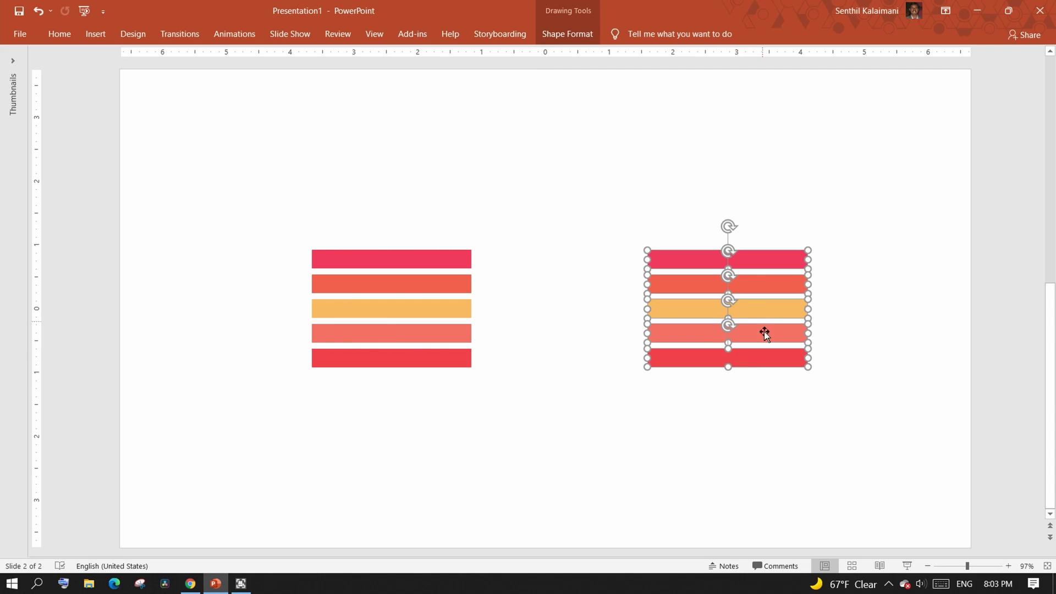
pyautogui.moveTo(728, 367); pyautogui.dragTo(726, 385)
# Drag the right-hand colour blocks apart to open gaps between them.
pyautogui.moveTo(719, 259); pyautogui.dragTo(721, 210)
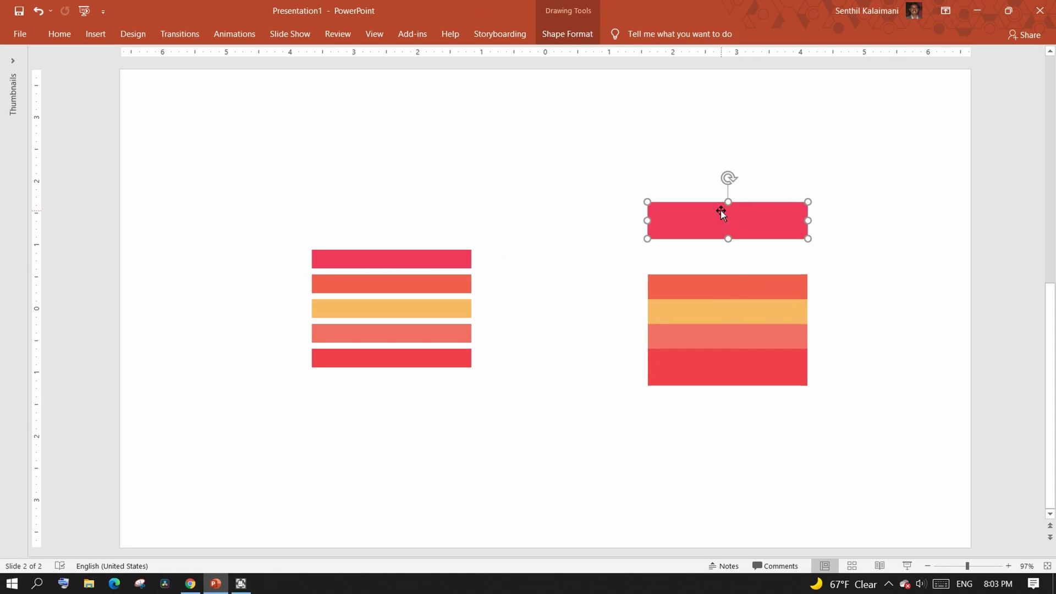
pyautogui.moveTo(720, 285); pyautogui.dragTo(721, 259)
pyautogui.moveTo(720, 321)
pyautogui.mouseDown()
pyautogui.moveTo(720, 302)
pyautogui.moveTo(721, 313)
pyautogui.mouseUp()
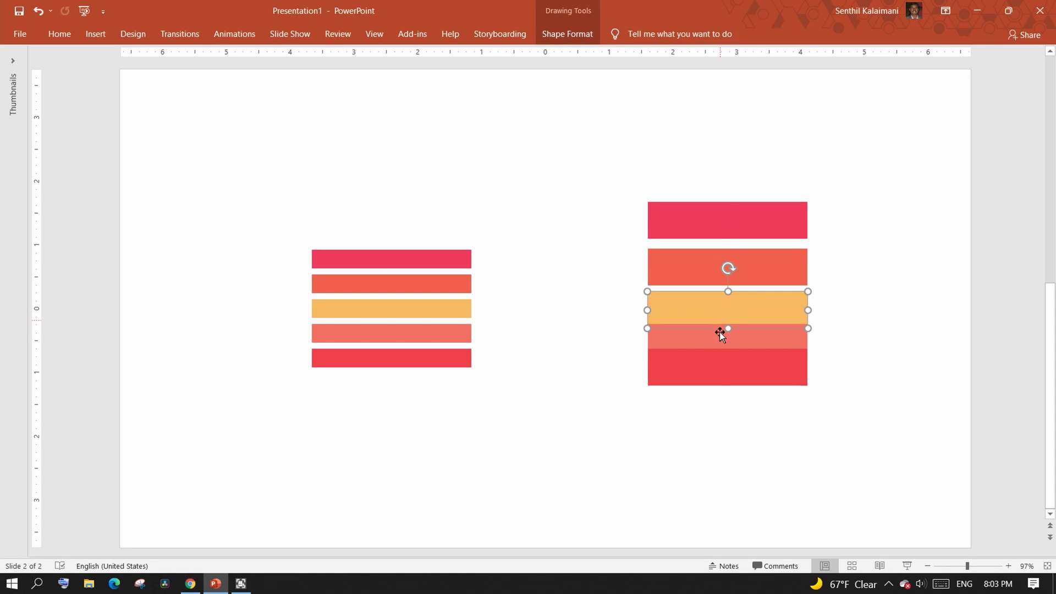
pyautogui.moveTo(715, 370); pyautogui.dragTo(711, 388)
pyautogui.moveTo(710, 337); pyautogui.dragTo(709, 349)
pyautogui.click(629, 293)
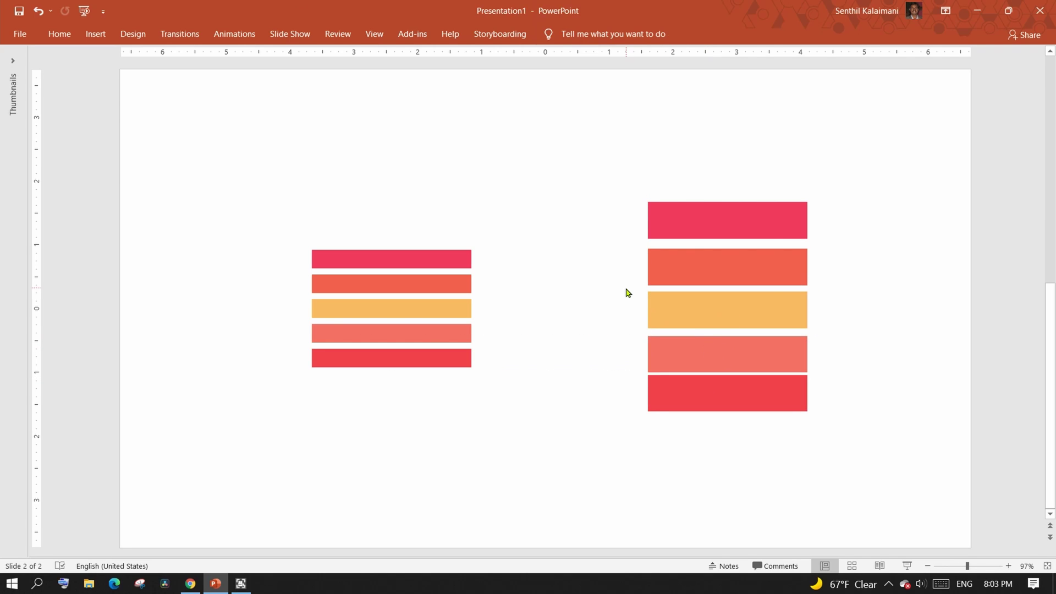
# Select all five right-hand blocks and apply Align > Distribute Vertically.
pyautogui.moveTo(599, 163); pyautogui.dragTo(872, 467)
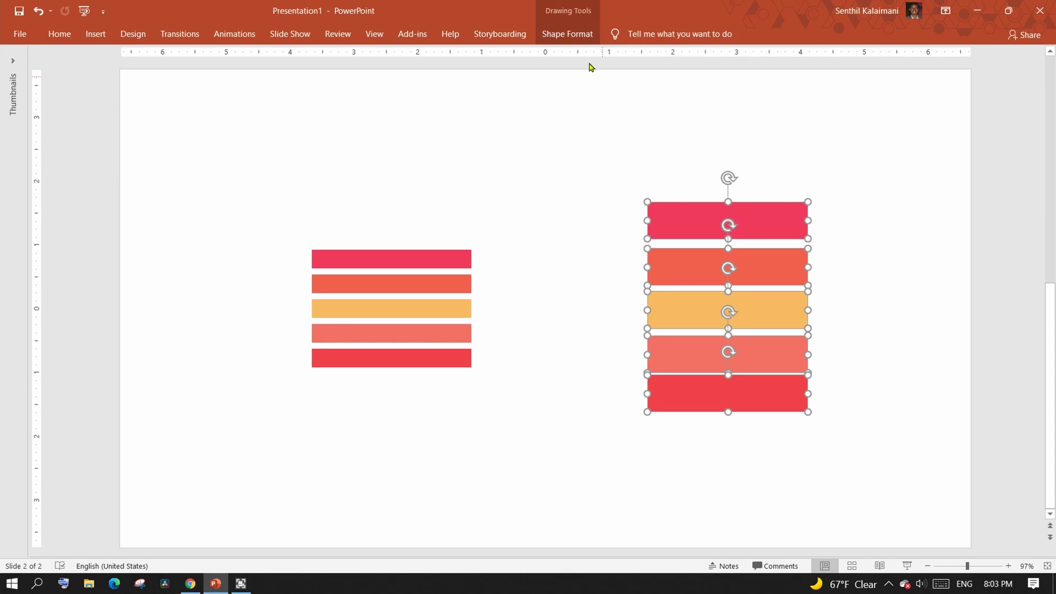
pyautogui.click(568, 34)
pyautogui.click(884, 54)
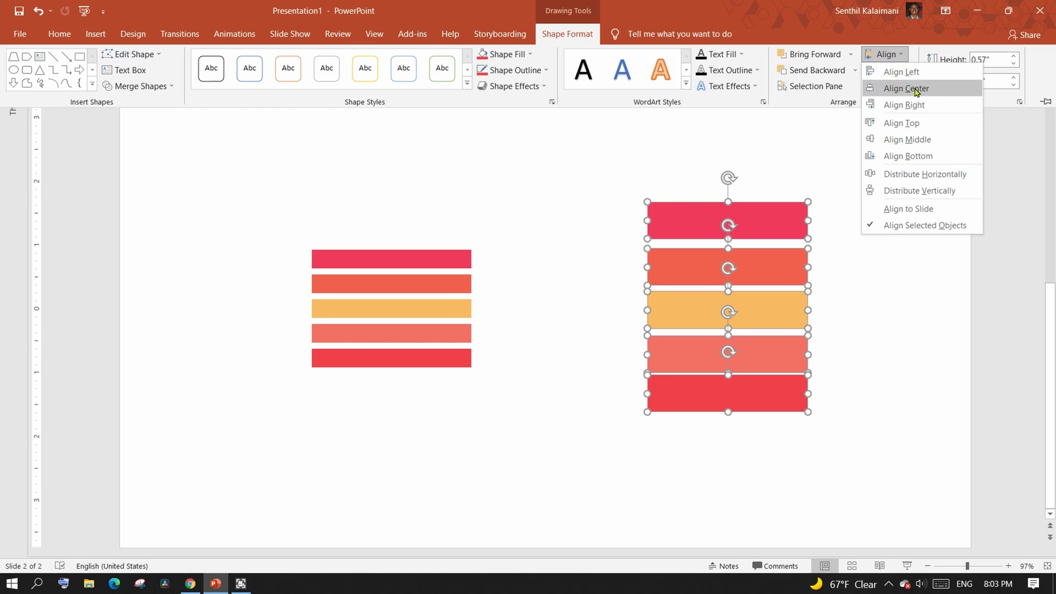
pyautogui.click(895, 192)
pyautogui.click(895, 273)
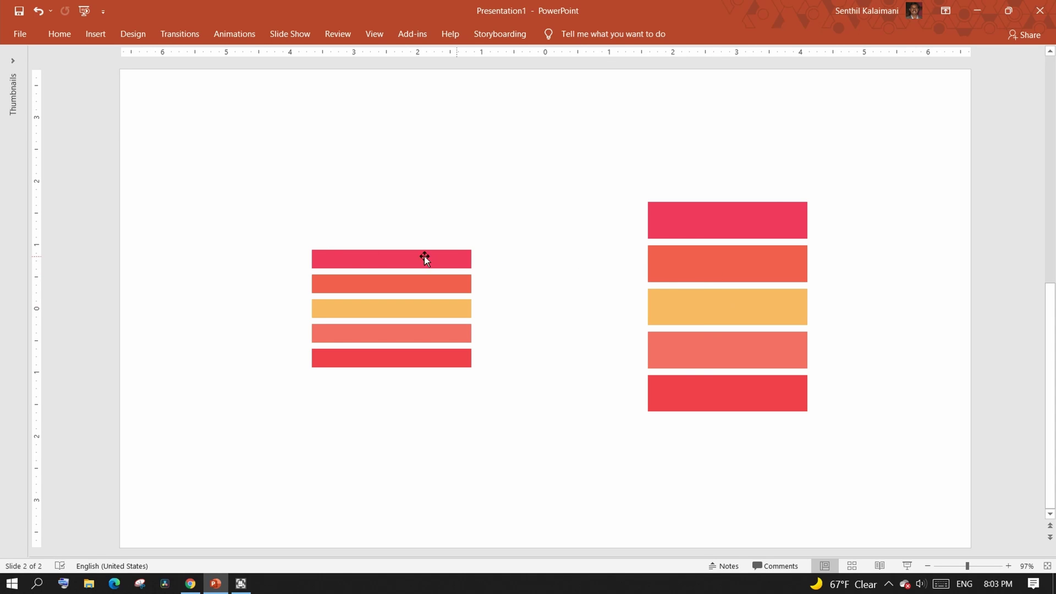
# Duplicate the five left bars with Ctrl+D, place the copies at their right ends and shorten them.
pyautogui.moveTo(292, 230); pyautogui.dragTo(544, 399)
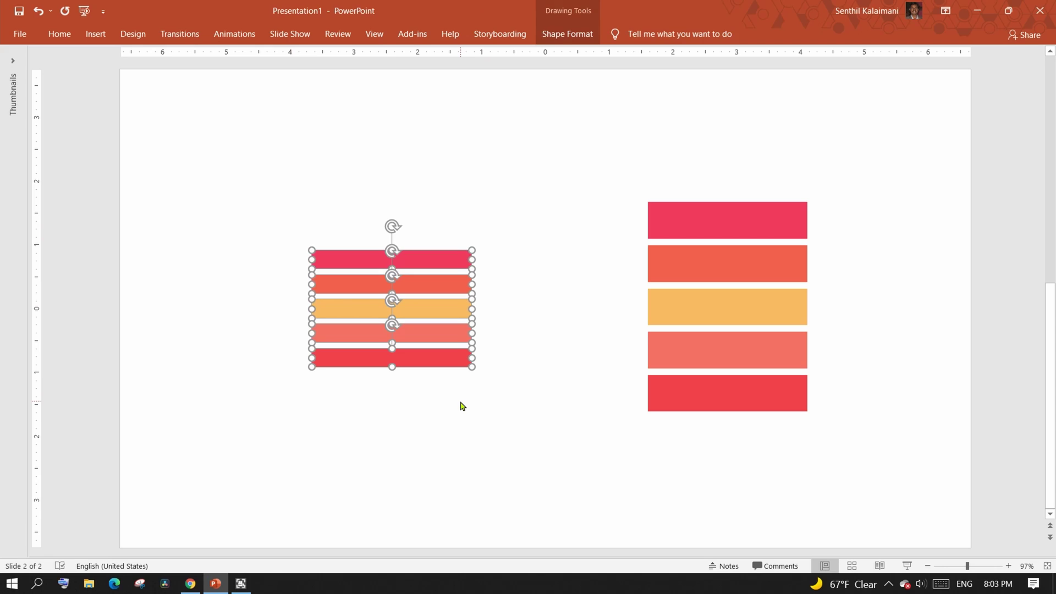
pyautogui.hotkey('ctrl', 'd')
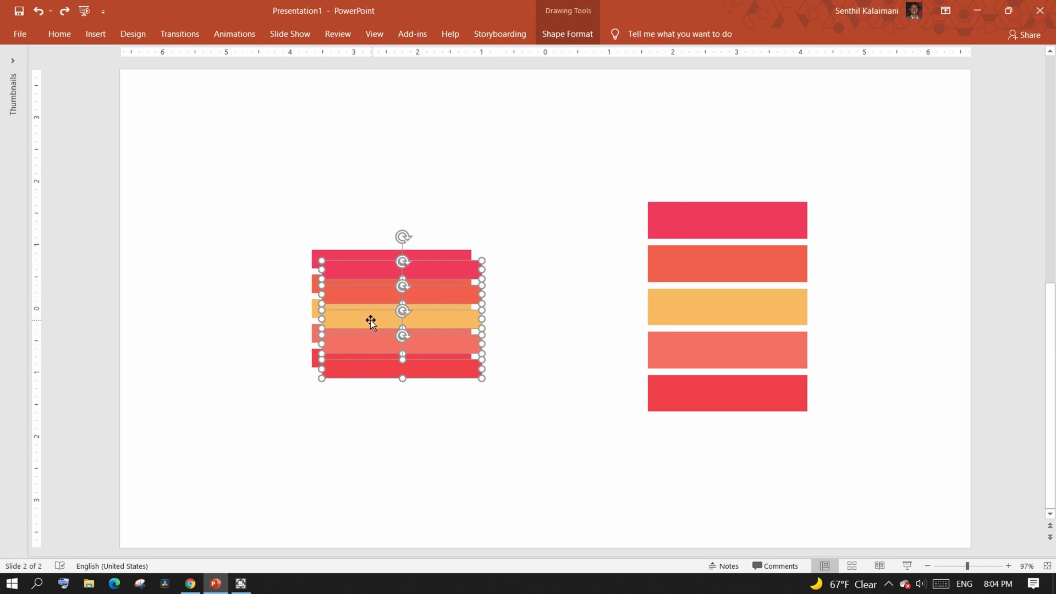
pyautogui.moveTo(370, 314); pyautogui.dragTo(520, 311)
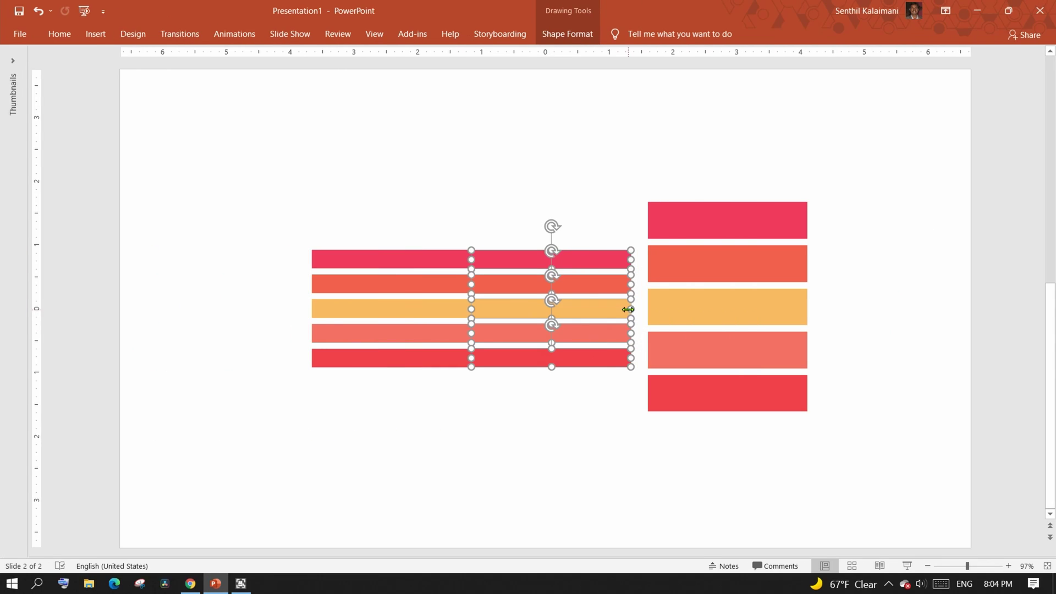
pyautogui.moveTo(628, 310); pyautogui.dragTo(555, 315)
pyautogui.click(540, 412)
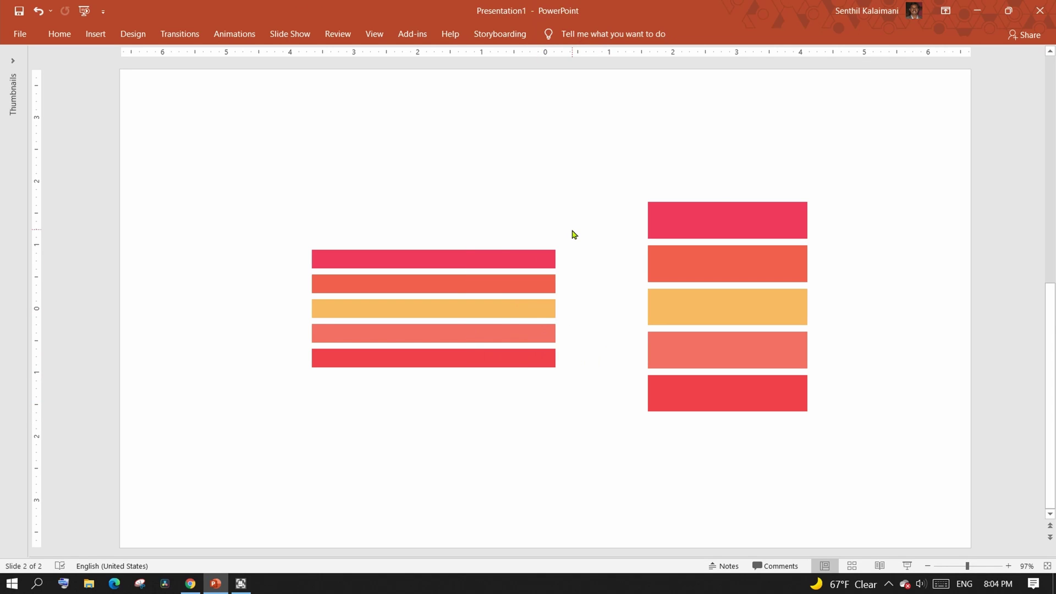
pyautogui.moveTo(573, 219); pyautogui.dragTo(447, 438)
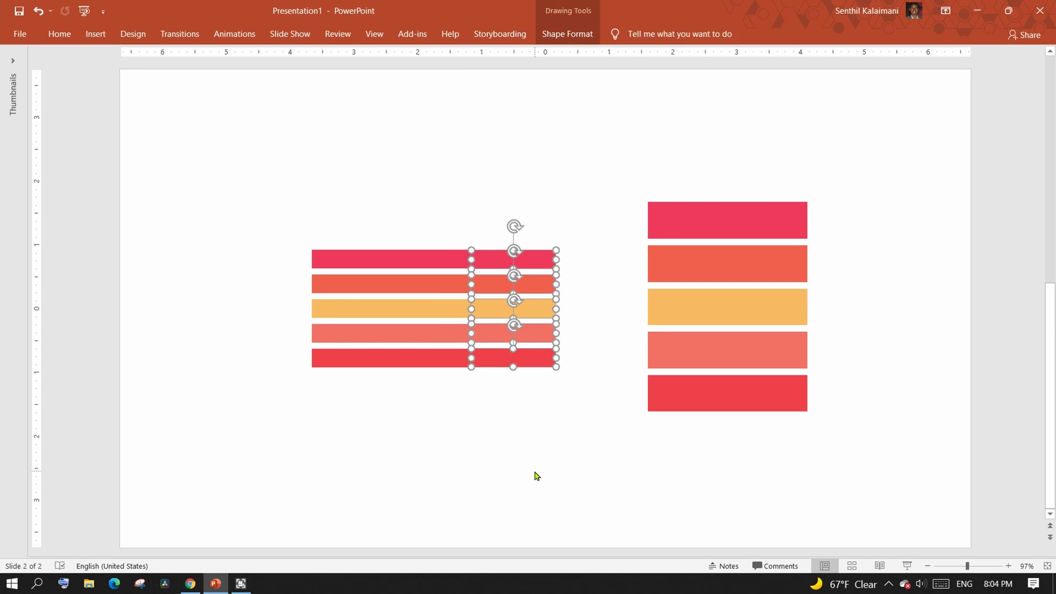
pyautogui.click(620, 176)
pyautogui.moveTo(620, 176); pyautogui.dragTo(865, 452)
pyautogui.click(731, 492)
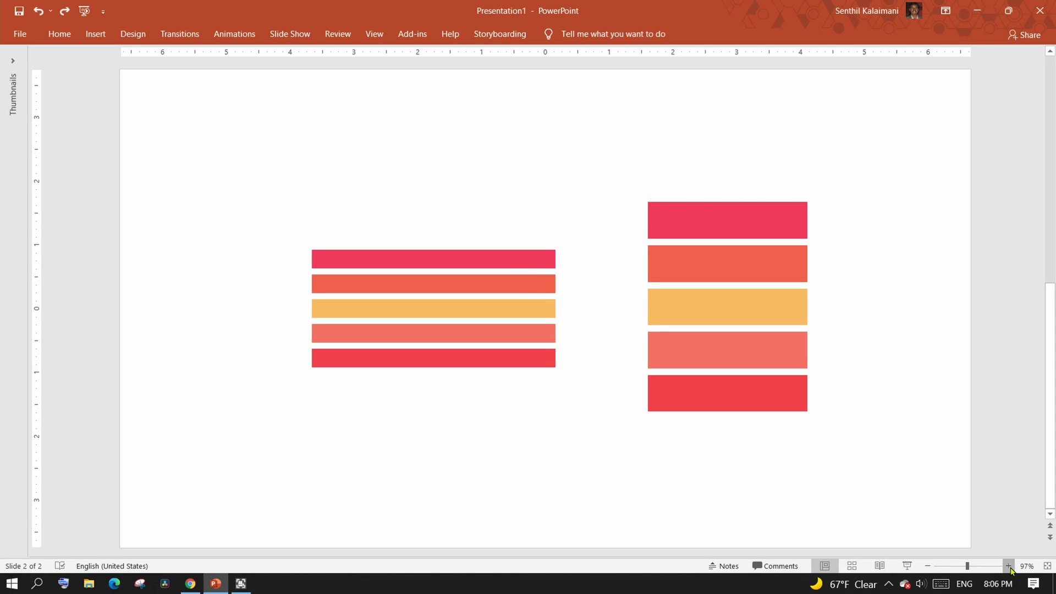
# Zoom in and turn on Edit Points for the top pink bar's right segment.
pyautogui.click(1009, 566)
pyautogui.click(1009, 566)
pyautogui.click(1009, 566)
pyautogui.click(1009, 566)
pyautogui.click(1009, 566)
pyautogui.click(1009, 566)
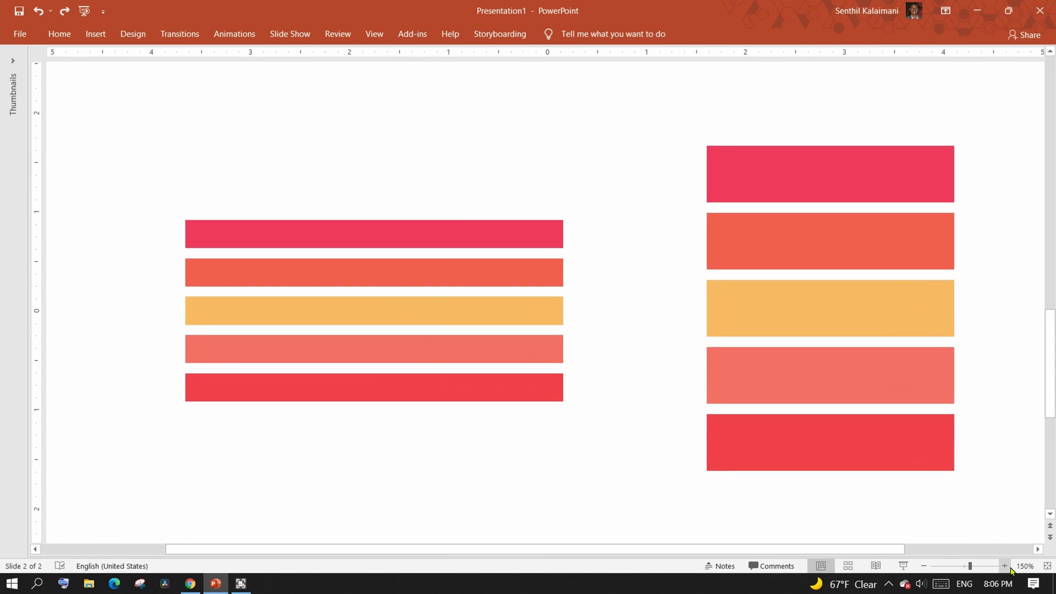
pyautogui.click(1005, 566)
pyautogui.click(1006, 566)
pyautogui.click(1005, 566)
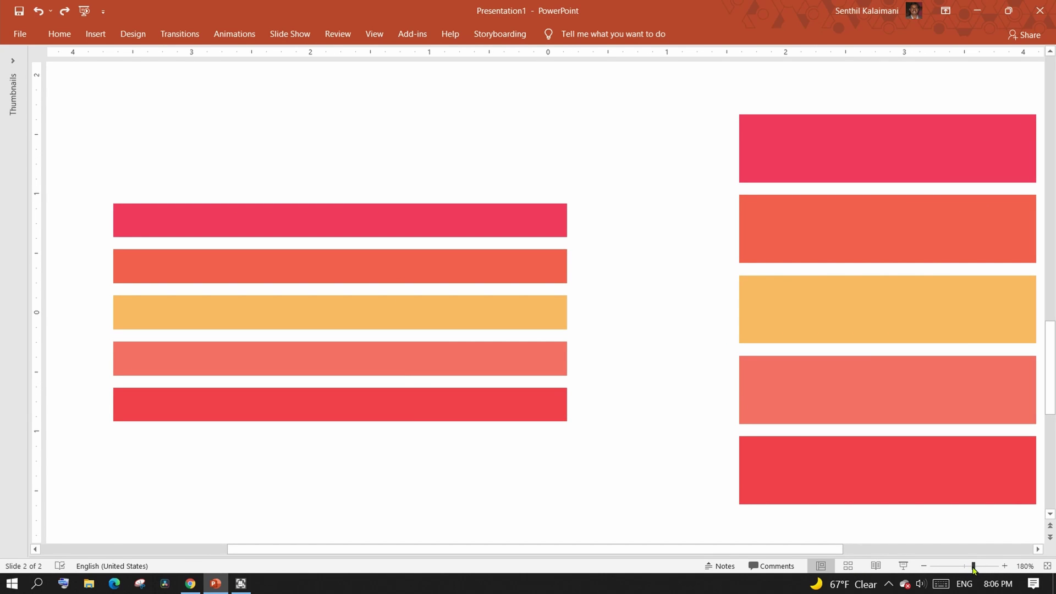
pyautogui.click(1005, 566)
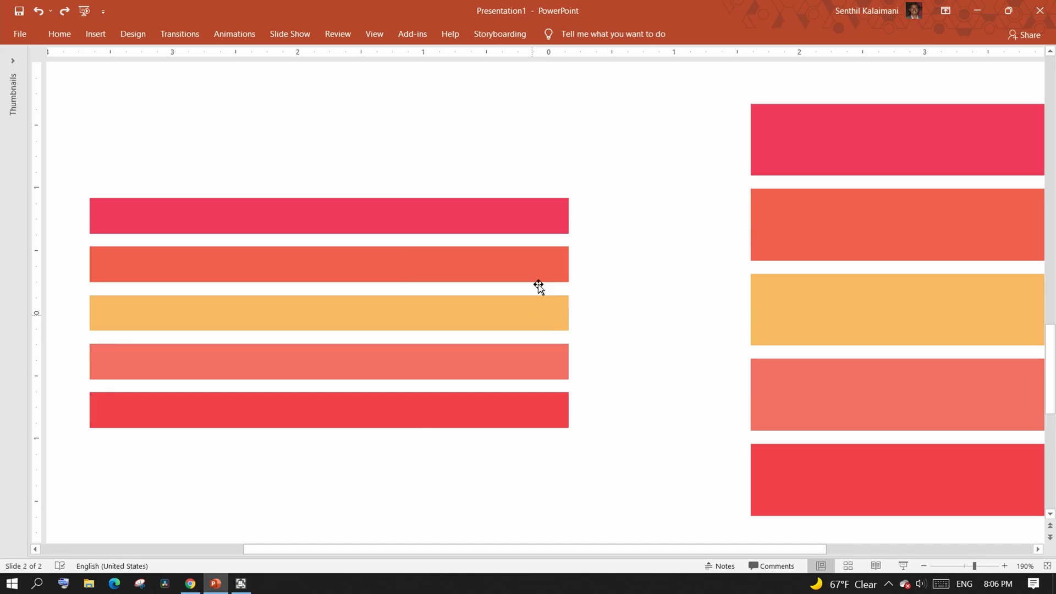
pyautogui.click(472, 210)
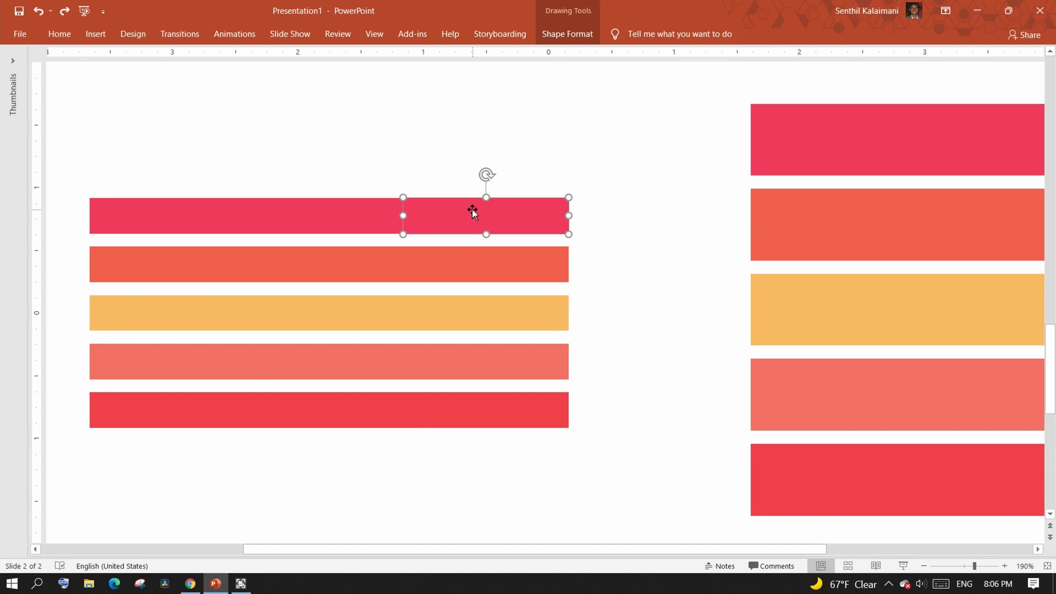
pyautogui.click(570, 34)
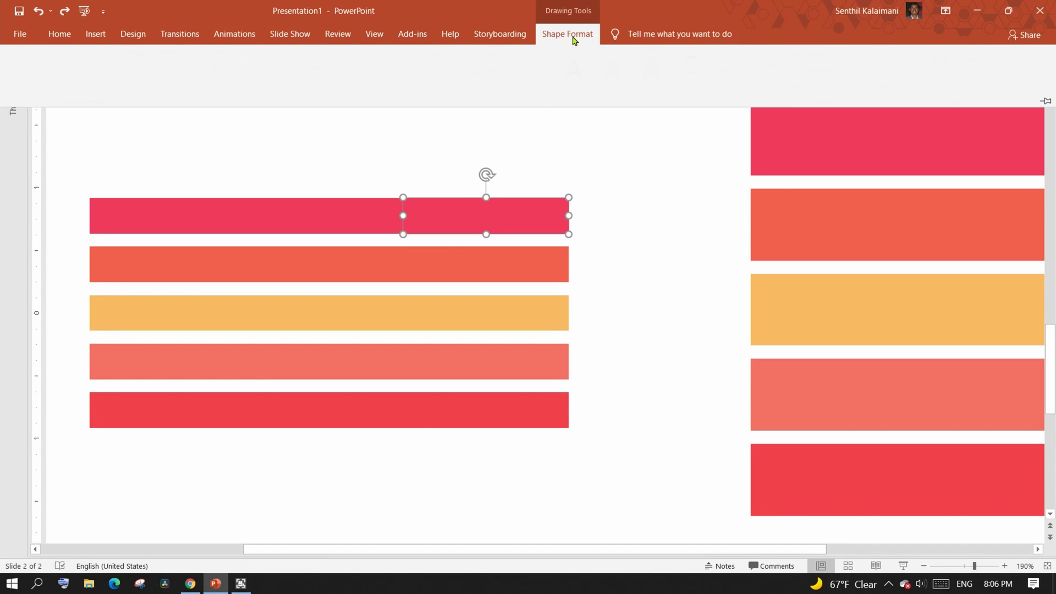
pyautogui.click(159, 55)
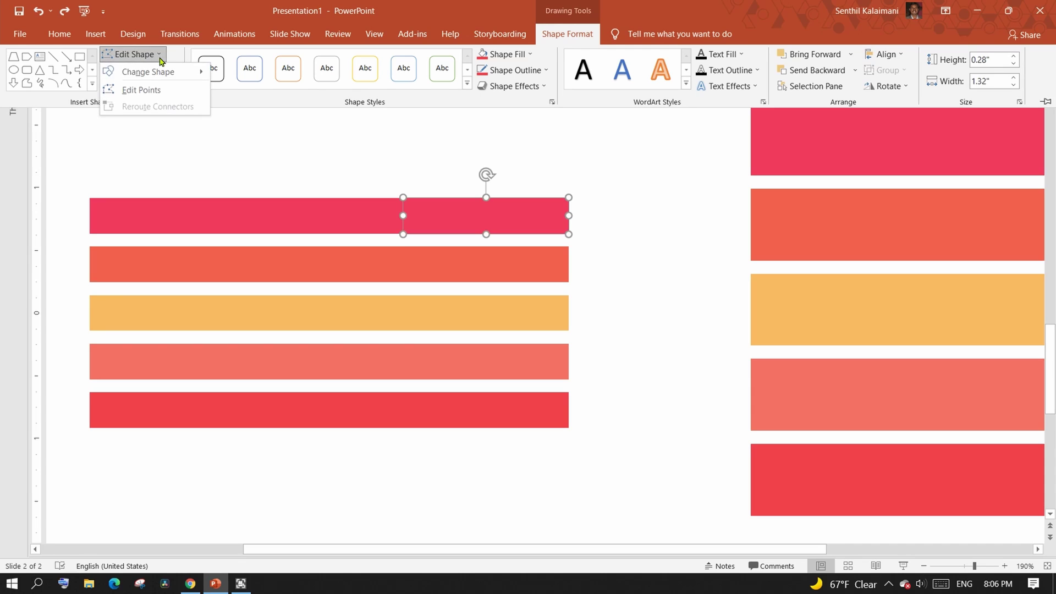
pyautogui.click(148, 90)
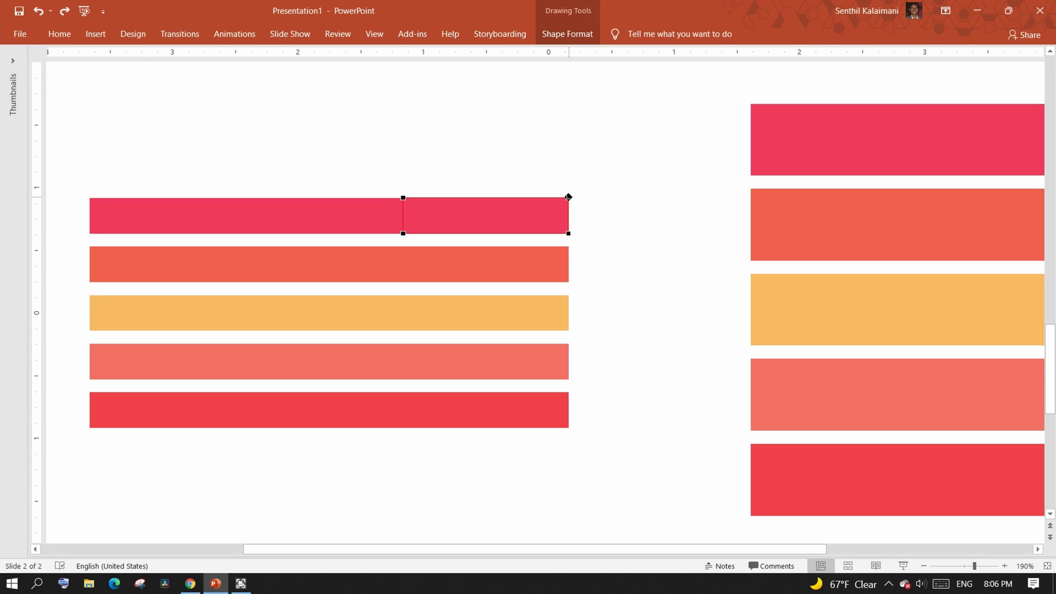
# Drag the segment's right corners onto the top right-hand block's left corners.
pyautogui.moveTo(568, 197); pyautogui.dragTo(750, 104)
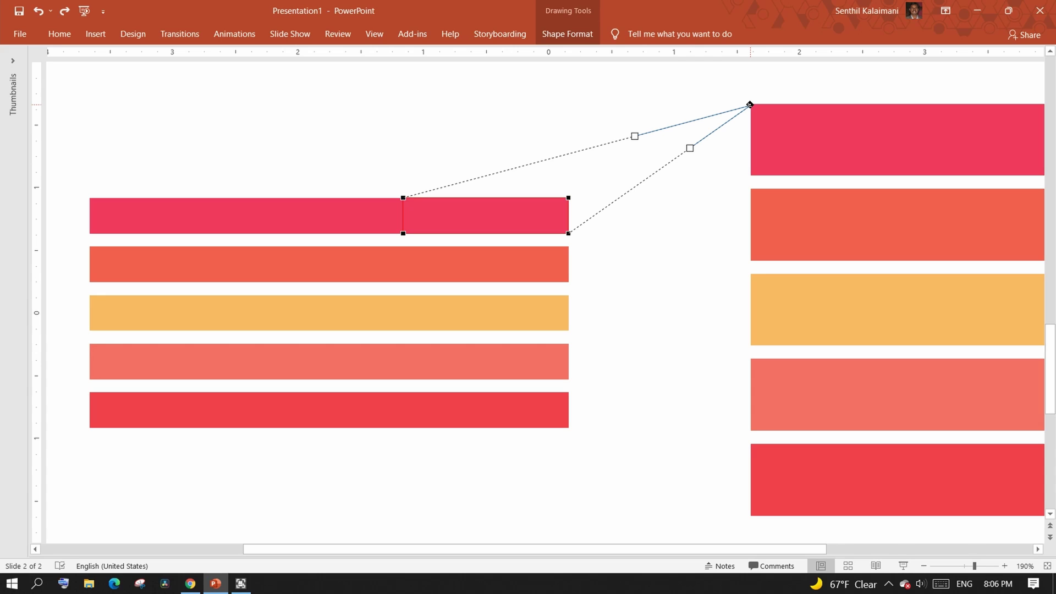
pyautogui.moveTo(750, 104); pyautogui.dragTo(751, 104)
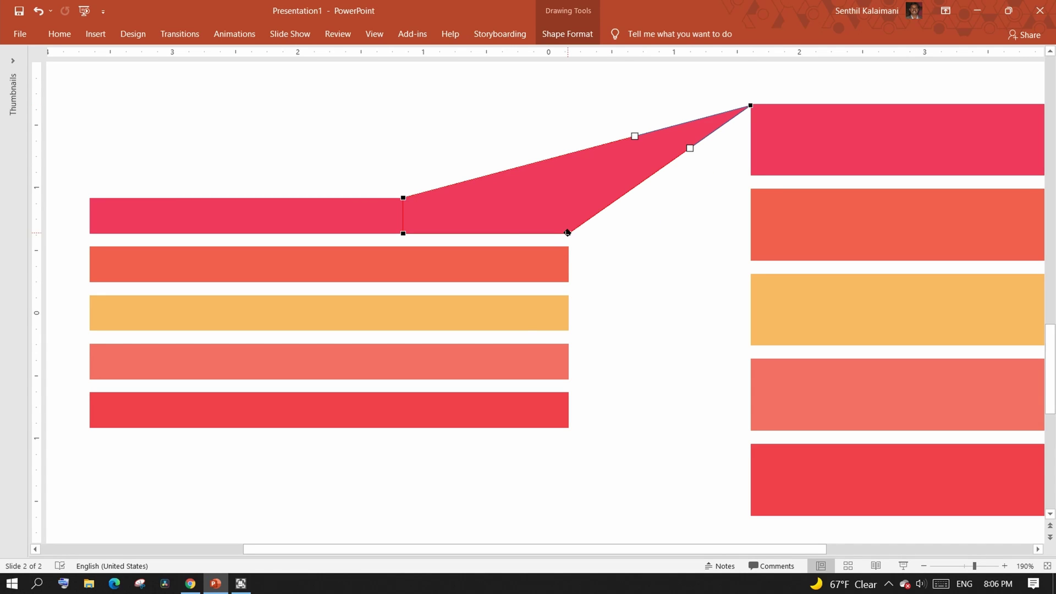
pyautogui.moveTo(567, 233); pyautogui.dragTo(752, 175)
pyautogui.click(539, 289)
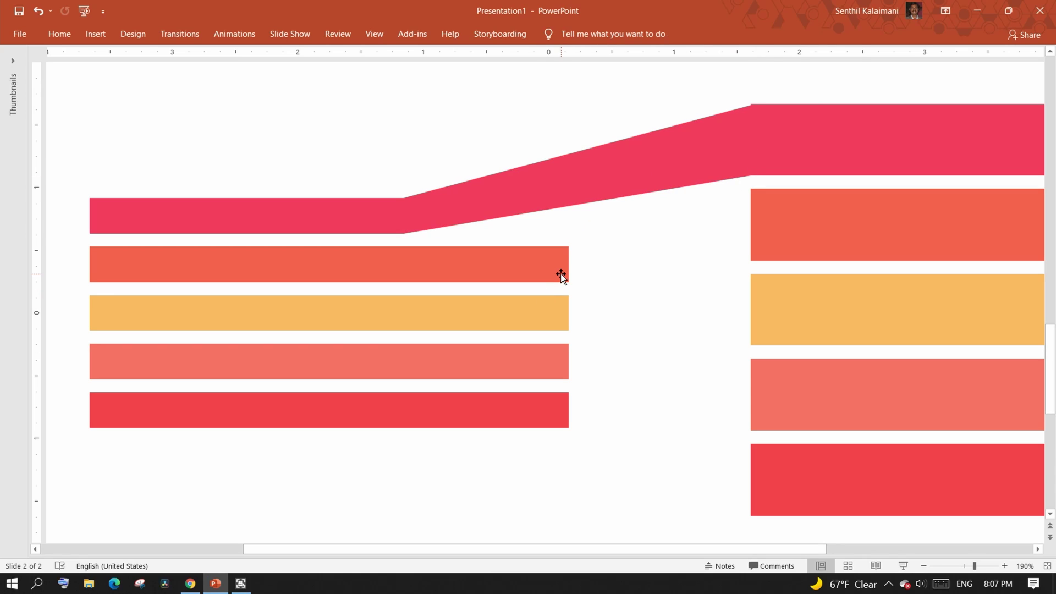
# Turn on Edit Points for the orange bar's right segment, undoing an accidental curved edge.
pyautogui.click(513, 257)
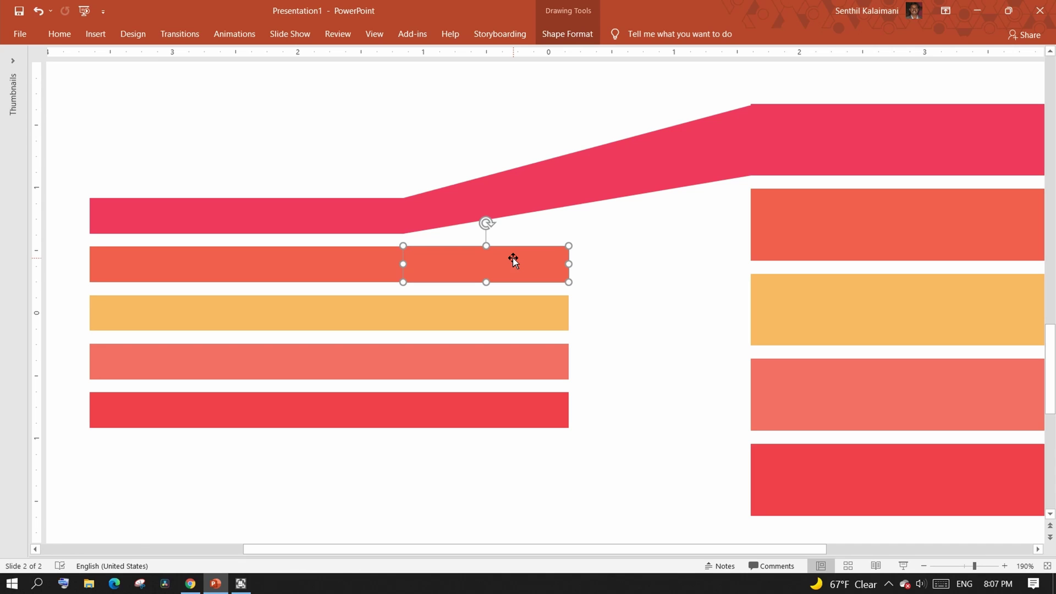
pyautogui.click(559, 34)
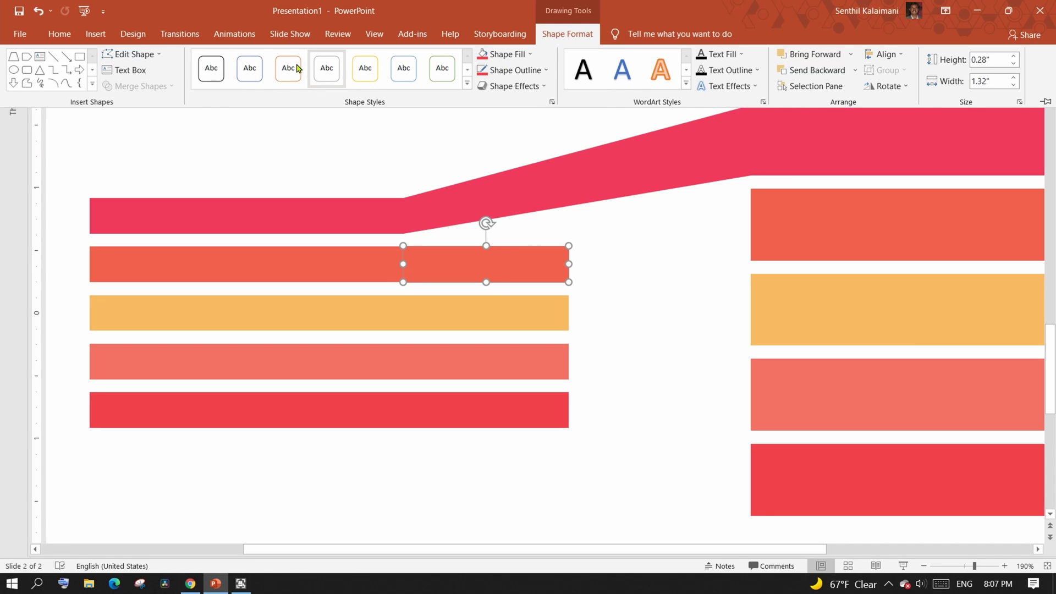
pyautogui.click(144, 55)
pyautogui.click(141, 93)
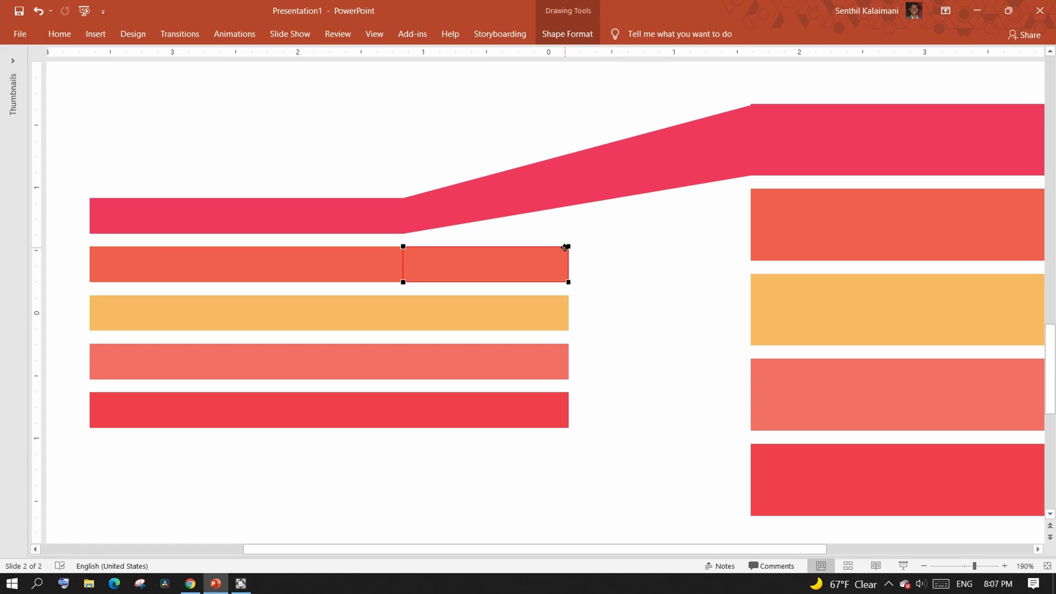
pyautogui.moveTo(562, 247); pyautogui.dragTo(574, 222)
pyautogui.click(644, 276)
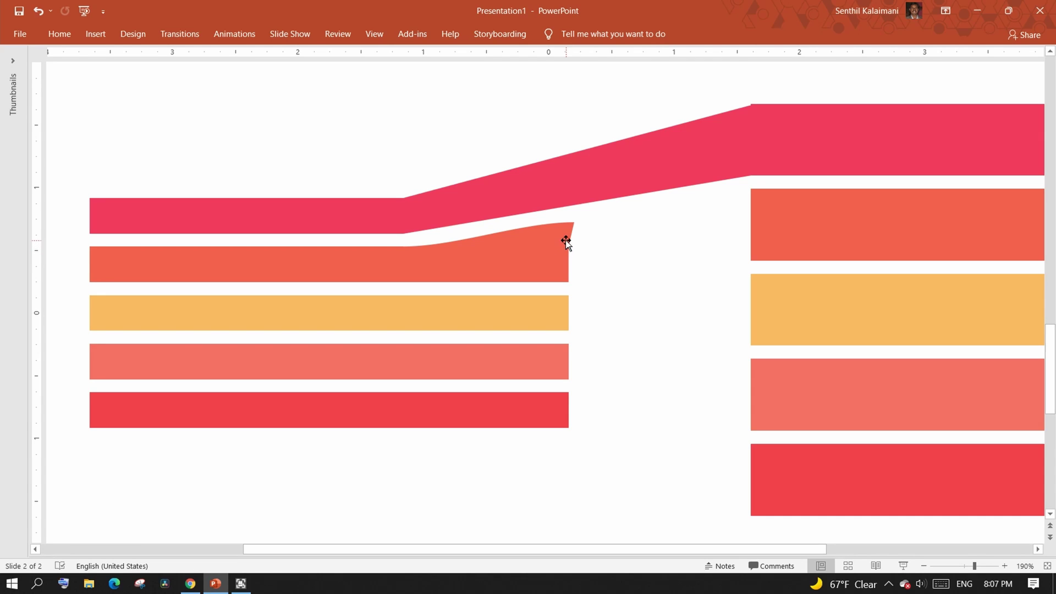
pyautogui.hotkey('ctrl', 'z')
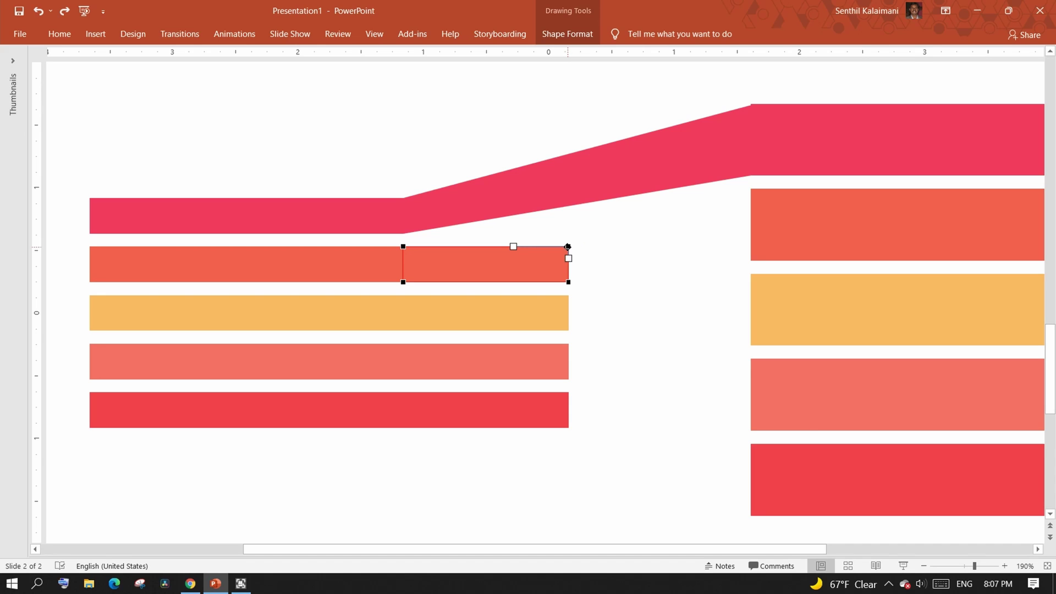
# Drag the segment's right corners to the top and bottom of the right orange block.
pyautogui.moveTo(568, 245); pyautogui.dragTo(752, 190)
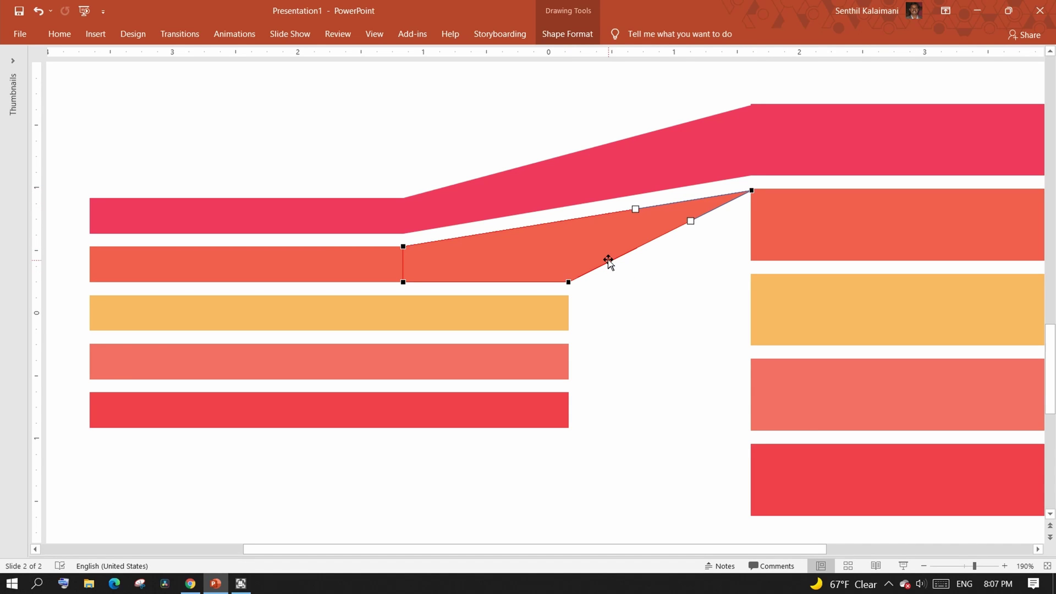
pyautogui.click(567, 283)
pyautogui.moveTo(568, 282); pyautogui.dragTo(752, 260)
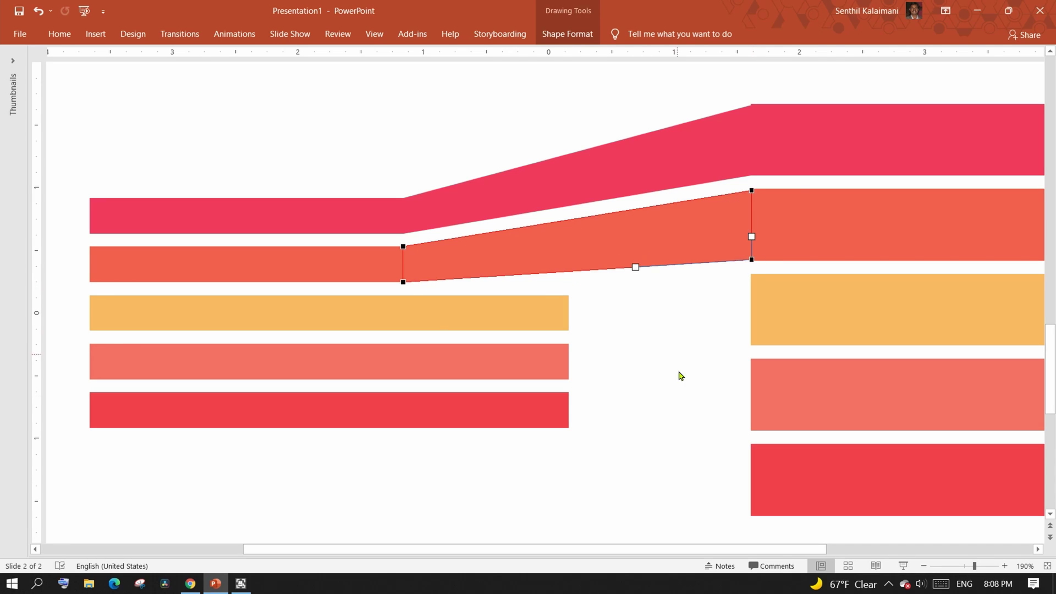
pyautogui.click(591, 492)
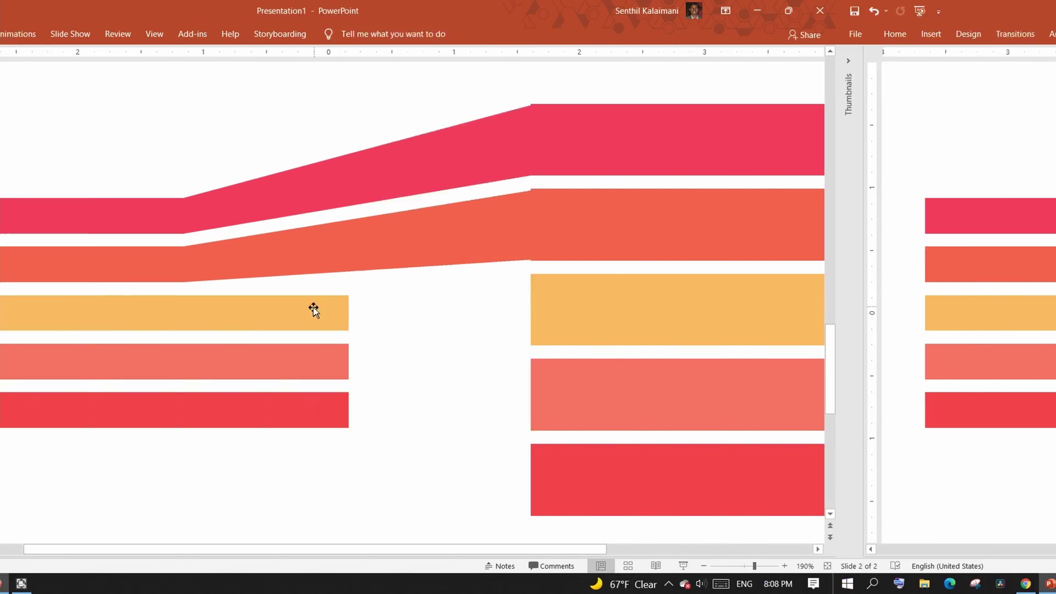
# Edit the yellow bar's right piece so its corners meet the right yellow block.
pyautogui.click(526, 311)
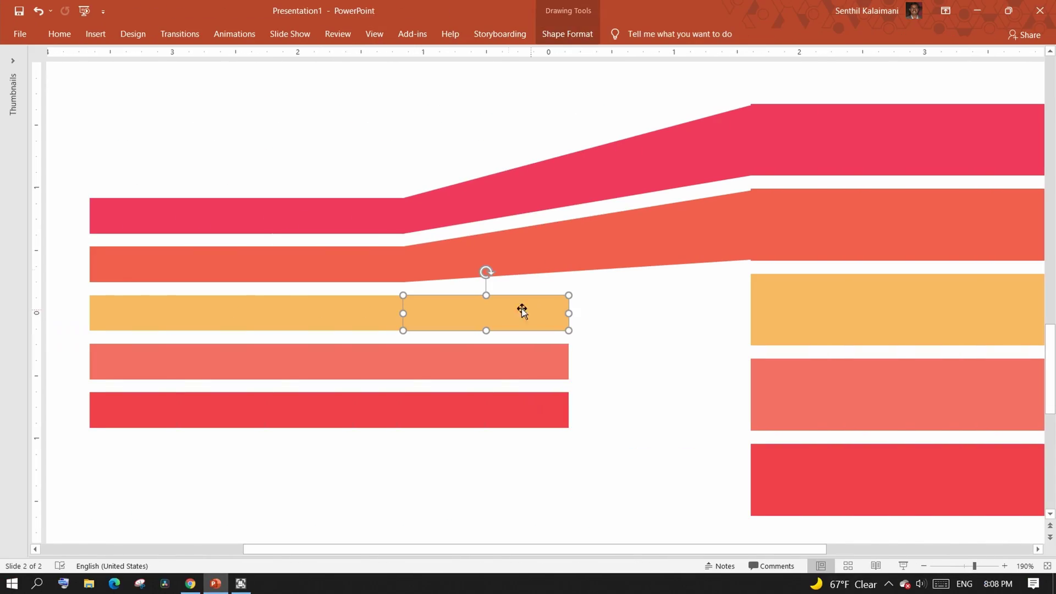
pyautogui.click(558, 34)
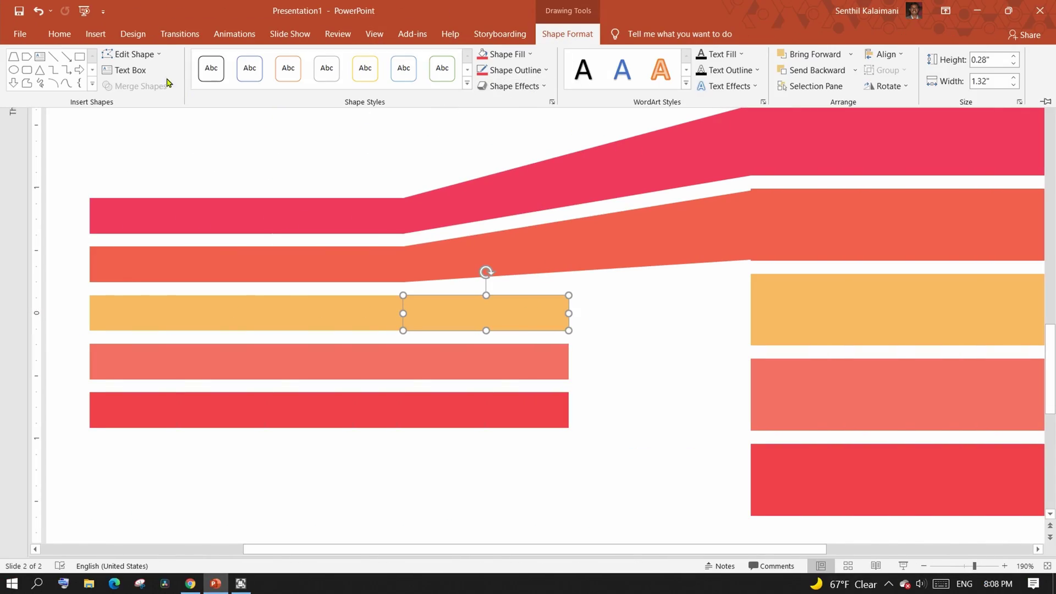
pyautogui.click(153, 54)
pyautogui.click(141, 90)
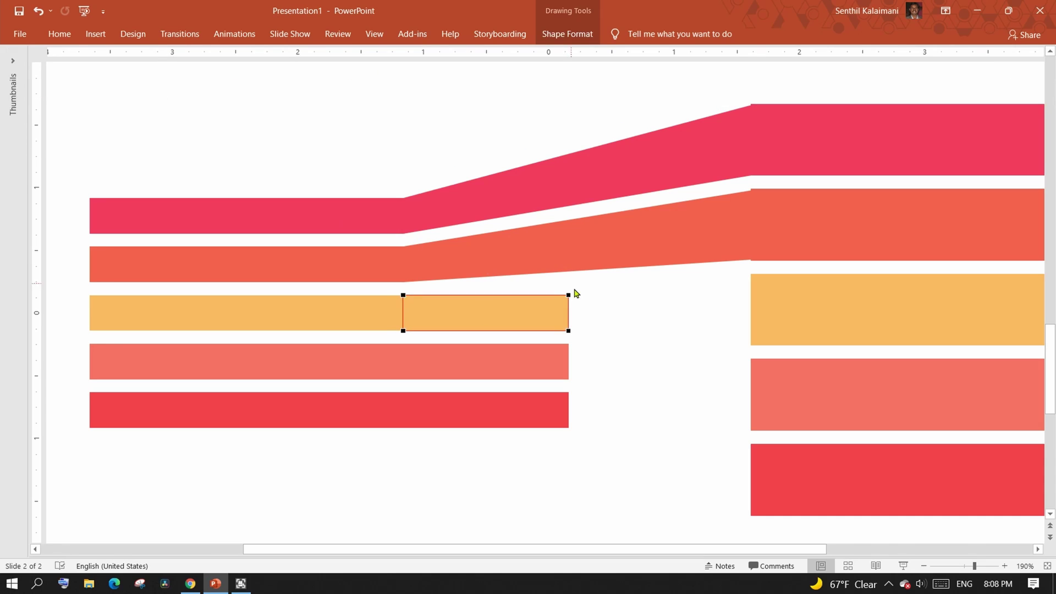
pyautogui.moveTo(569, 295); pyautogui.dragTo(752, 274)
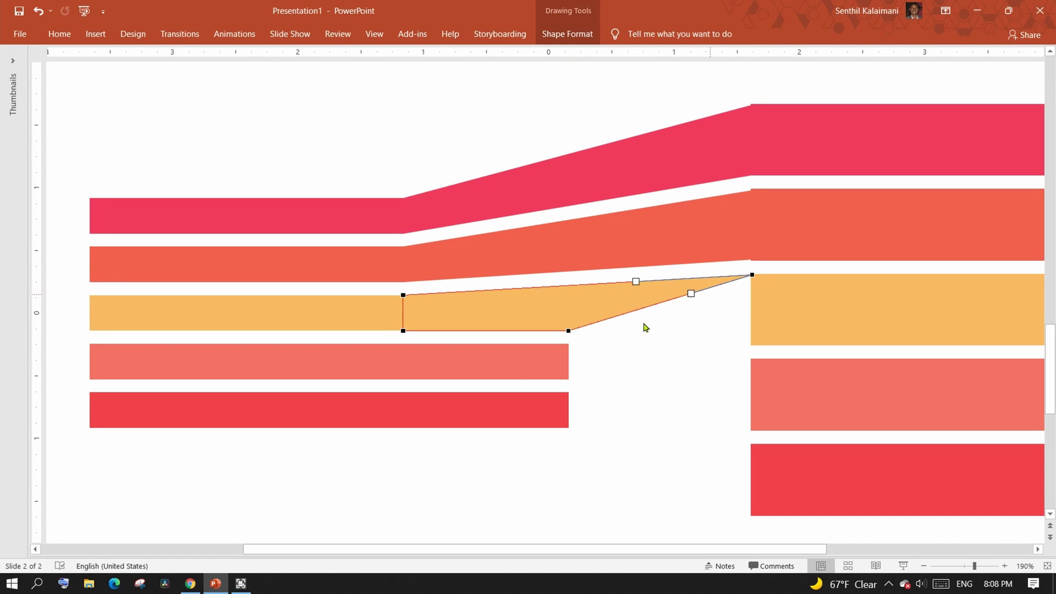
pyautogui.moveTo(568, 330); pyautogui.dragTo(749, 344)
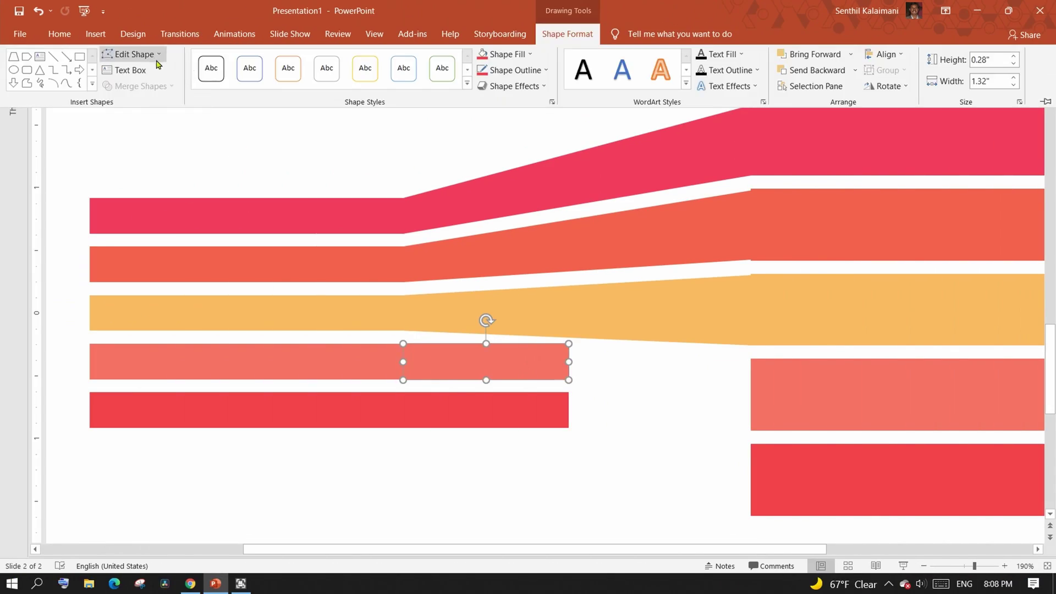
# Edit the salmon bar's right piece so its corners meet the right salmon block.
pyautogui.click(158, 64)
pyautogui.click(141, 90)
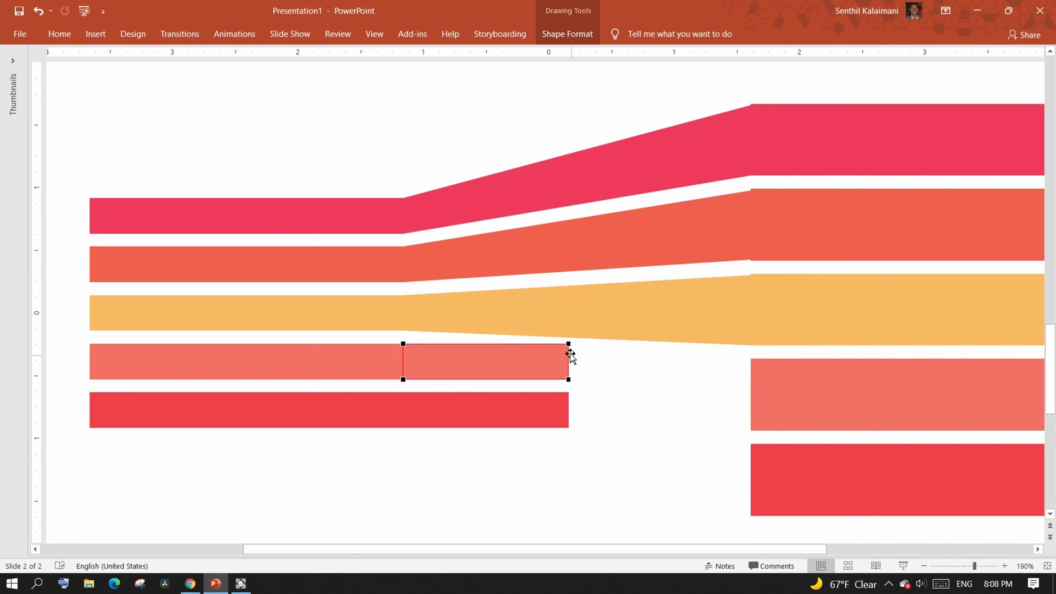
pyautogui.moveTo(569, 354); pyautogui.dragTo(752, 359)
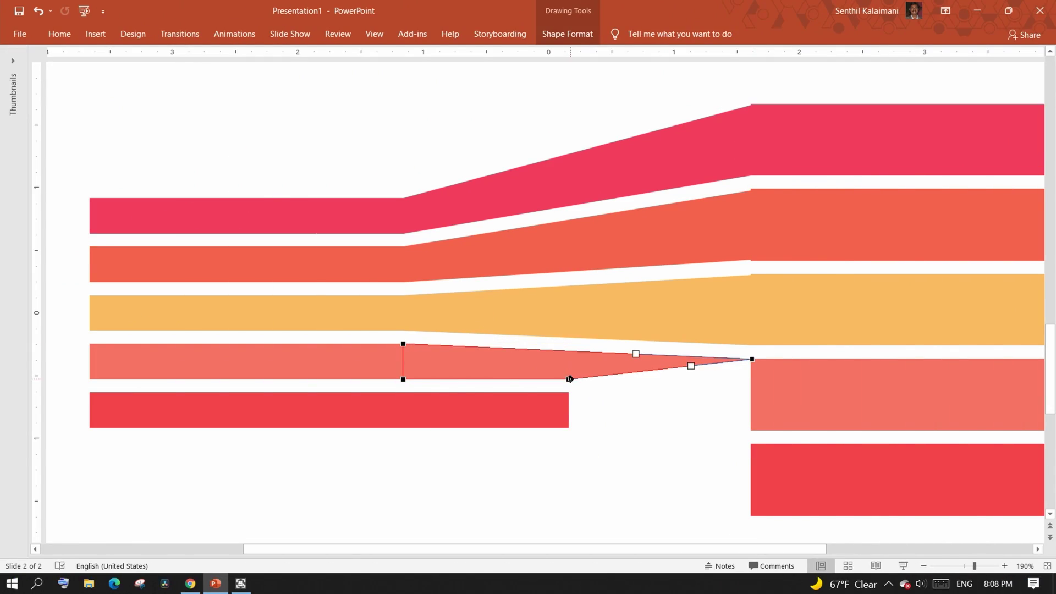
pyautogui.moveTo(569, 379); pyautogui.dragTo(750, 426)
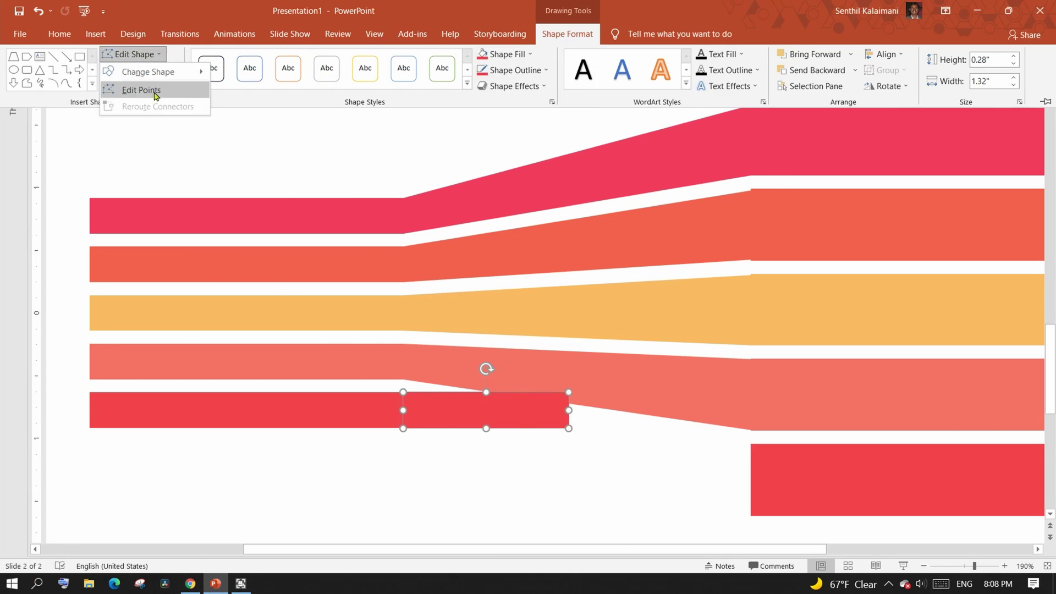
# Stretch the red bar's right piece down to the red block, then fit the slide to the window.
pyautogui.click(149, 91)
pyautogui.moveTo(568, 392); pyautogui.dragTo(752, 446)
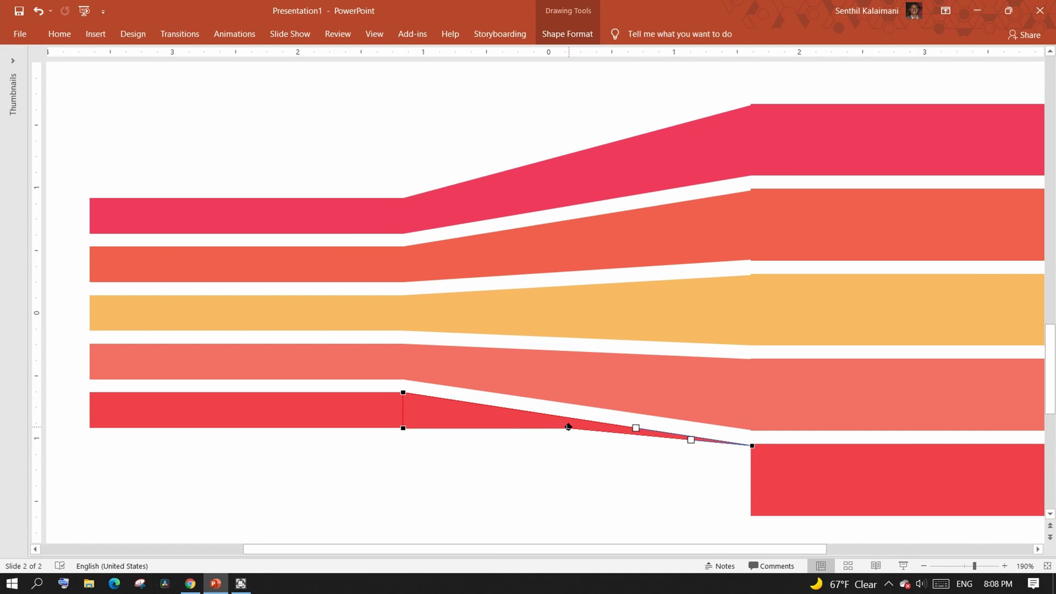
pyautogui.moveTo(568, 427); pyautogui.dragTo(751, 515)
pyautogui.click(539, 530)
pyautogui.click(1047, 568)
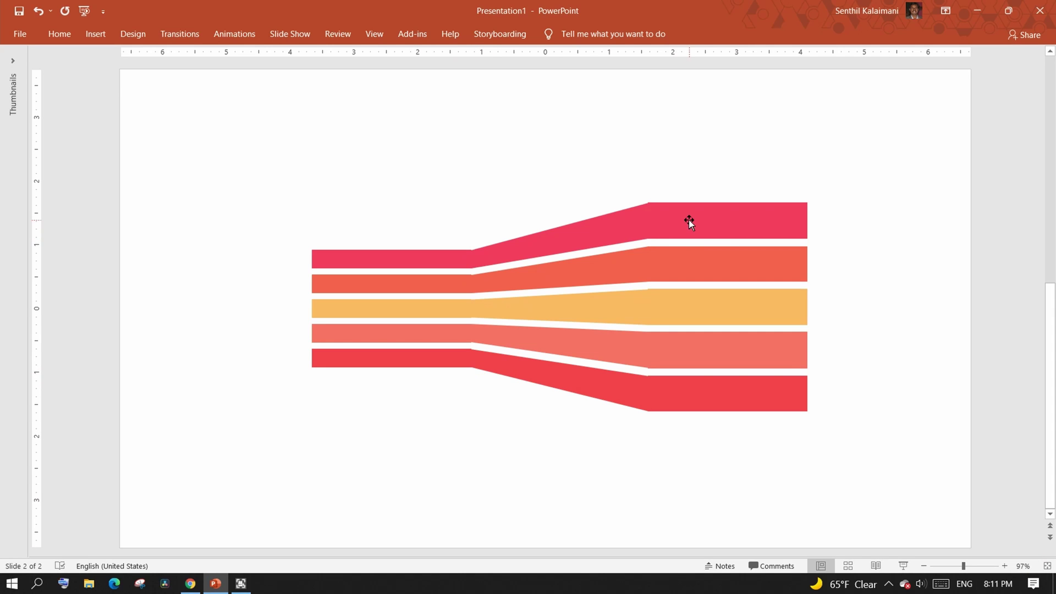
# Give the top-right pink block a left-to-right linear gradient fill in Format Shape.
pyautogui.click(685, 219)
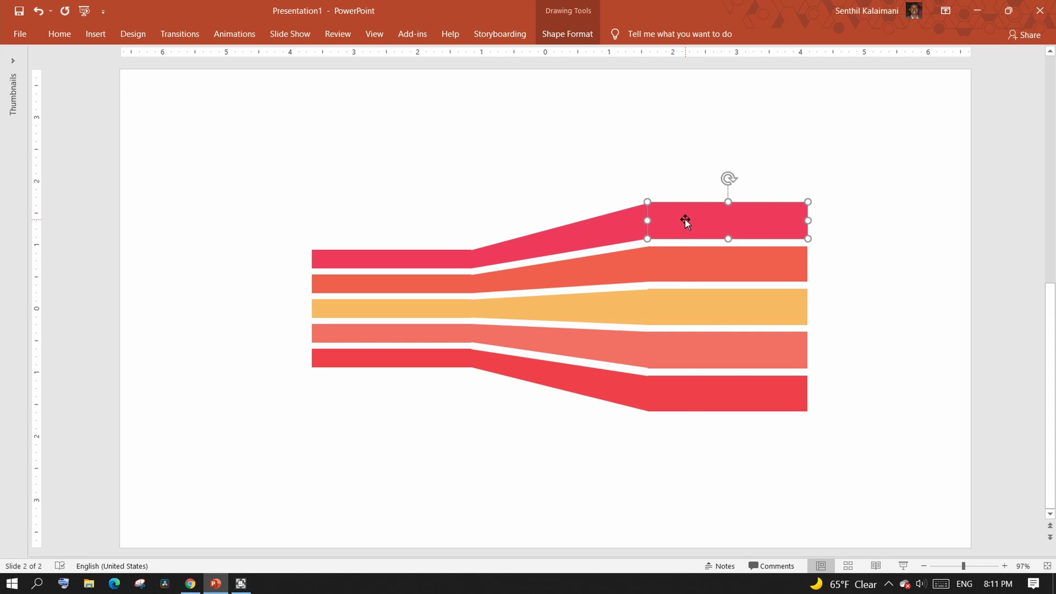
pyautogui.rightClick(685, 219)
pyautogui.click(744, 492)
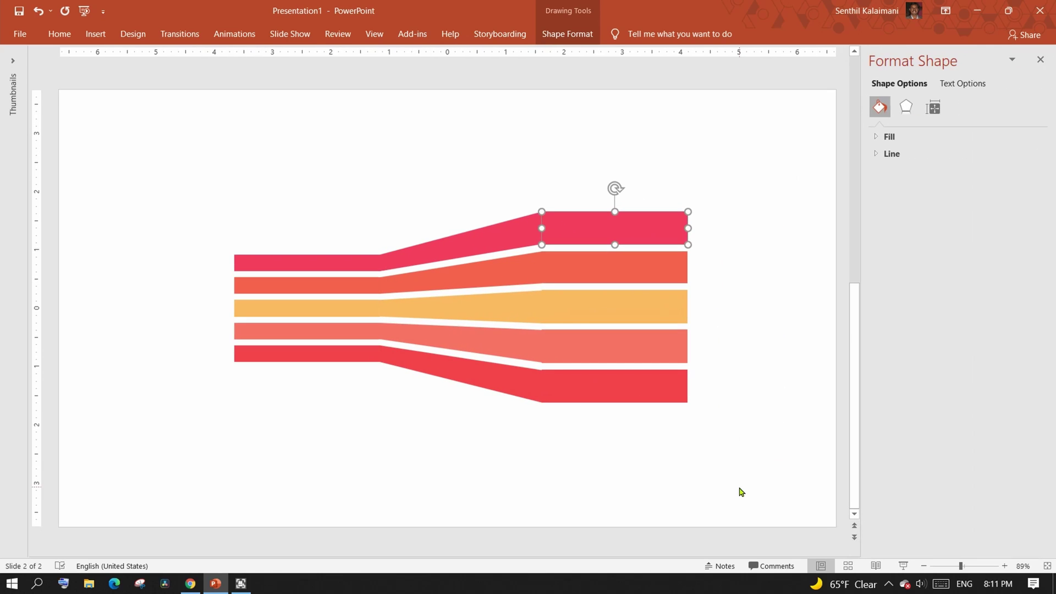
pyautogui.click(879, 137)
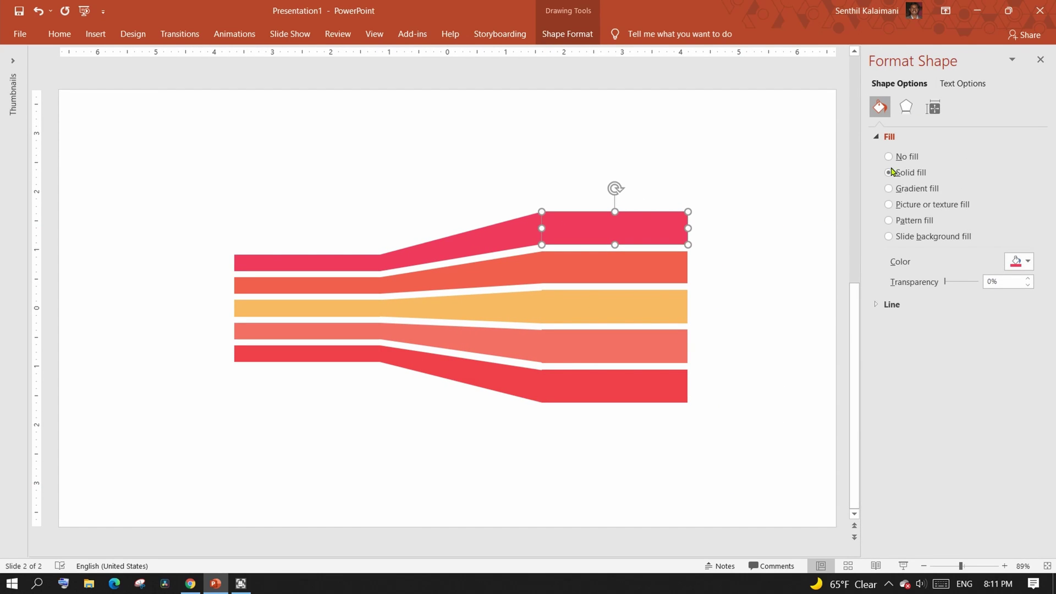
pyautogui.click(903, 190)
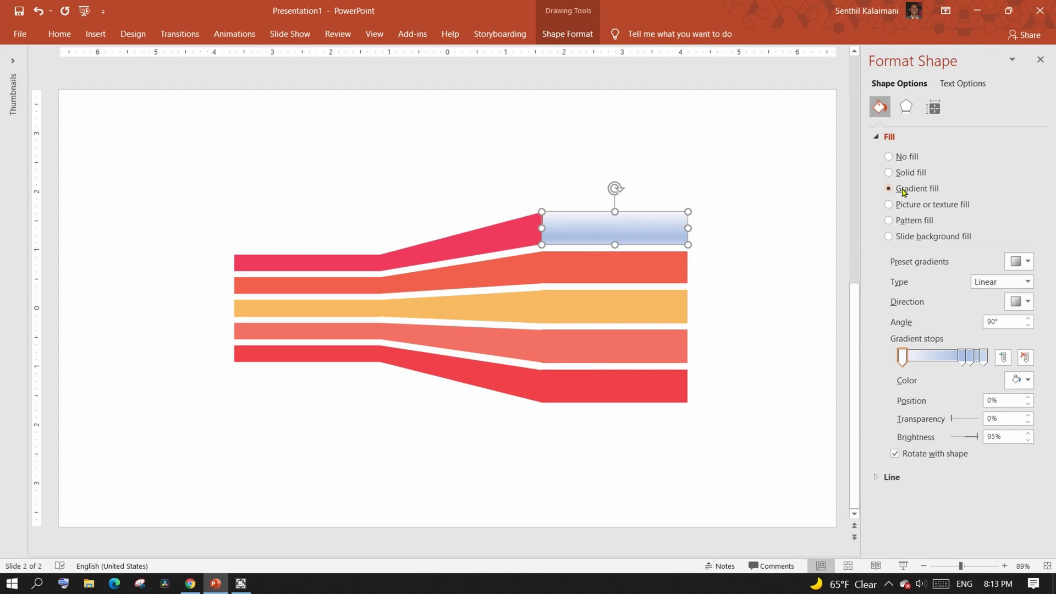
pyautogui.click(1021, 304)
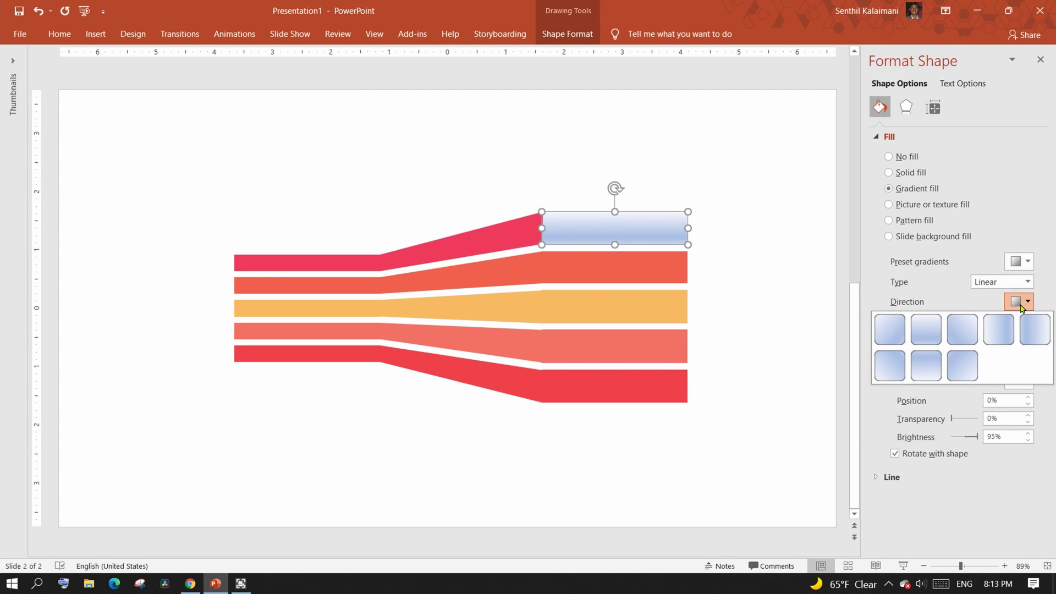
pyautogui.click(1010, 337)
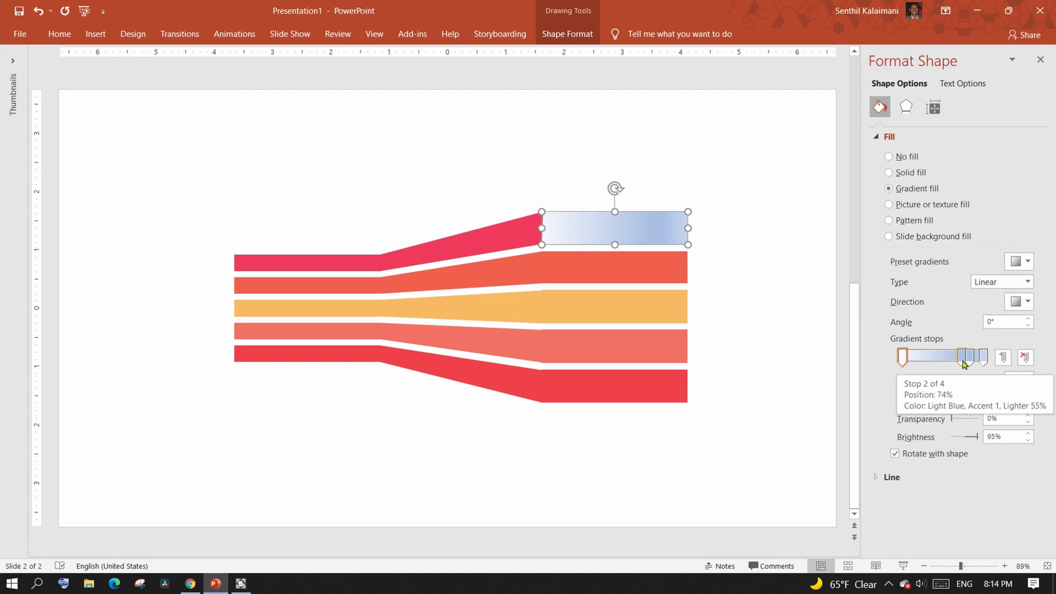
# Remove one gradient stop, colour the others the bar's pink, and move the middle stop to 18%.
pyautogui.click(963, 358)
pyautogui.click(1025, 358)
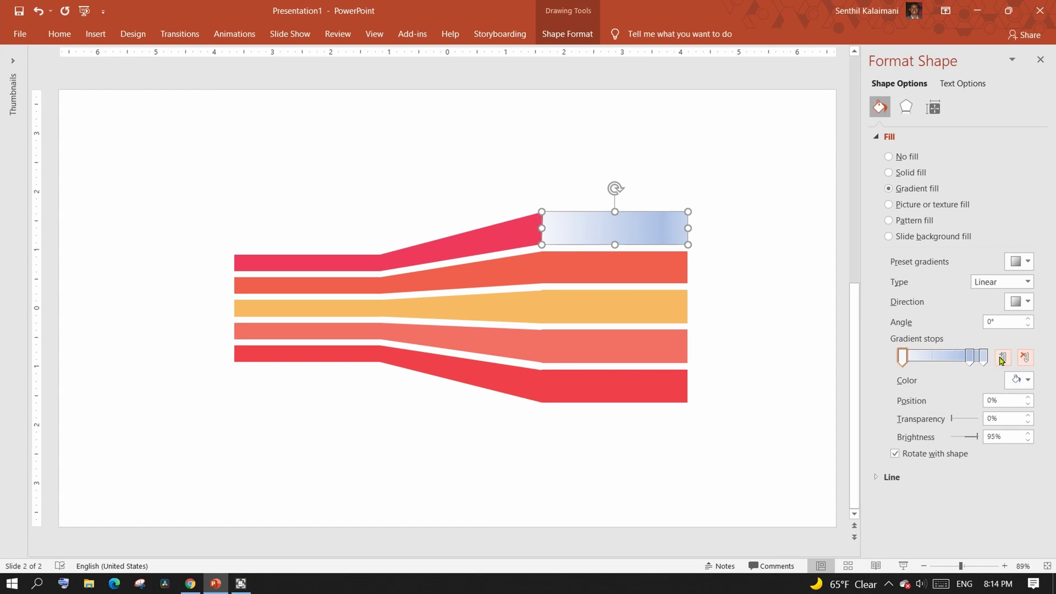
pyautogui.click(971, 360)
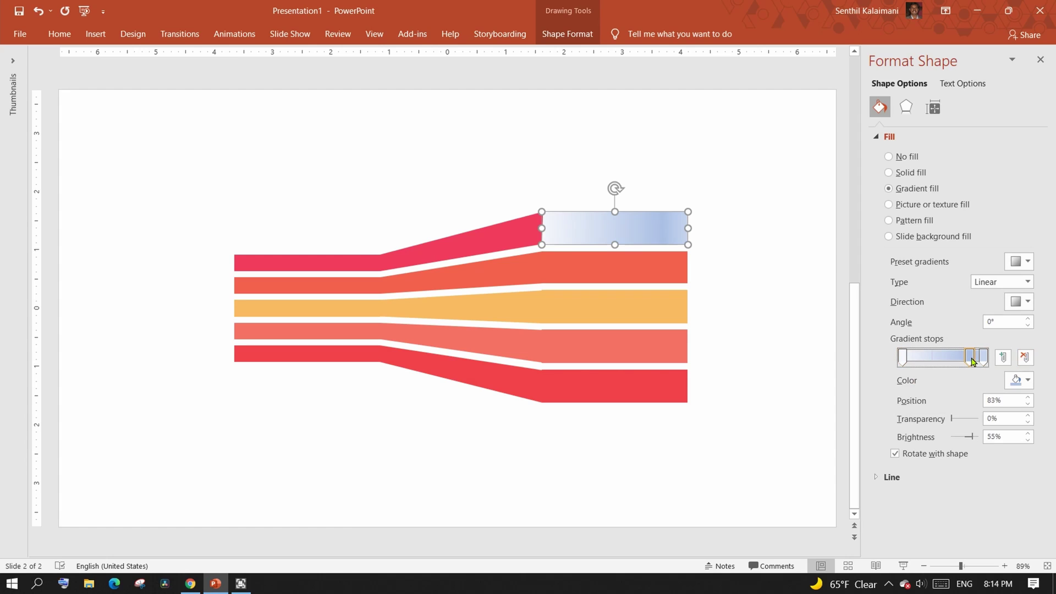
pyautogui.click(1016, 385)
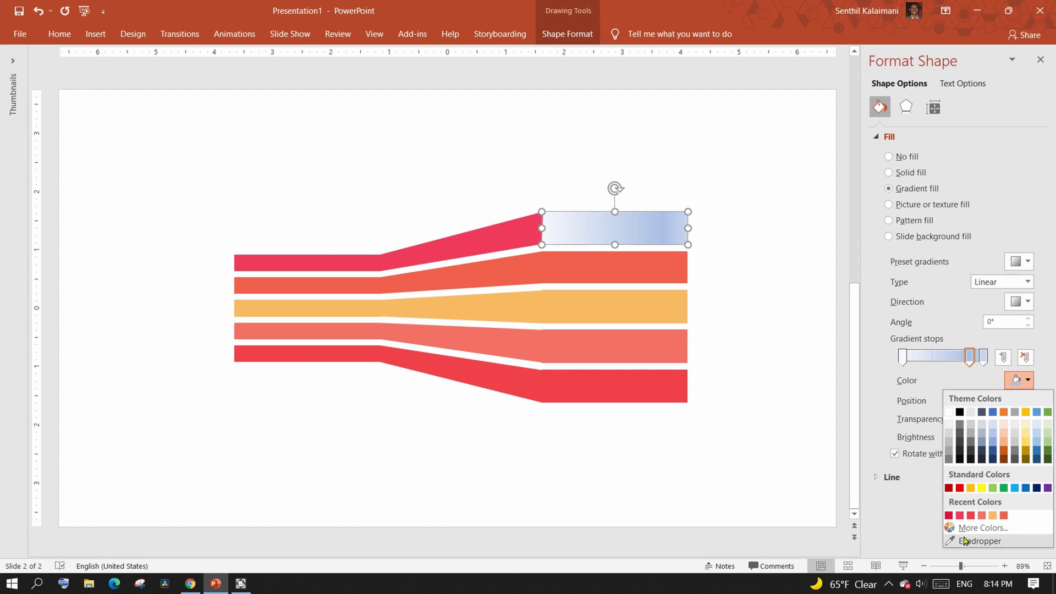
pyautogui.click(971, 542)
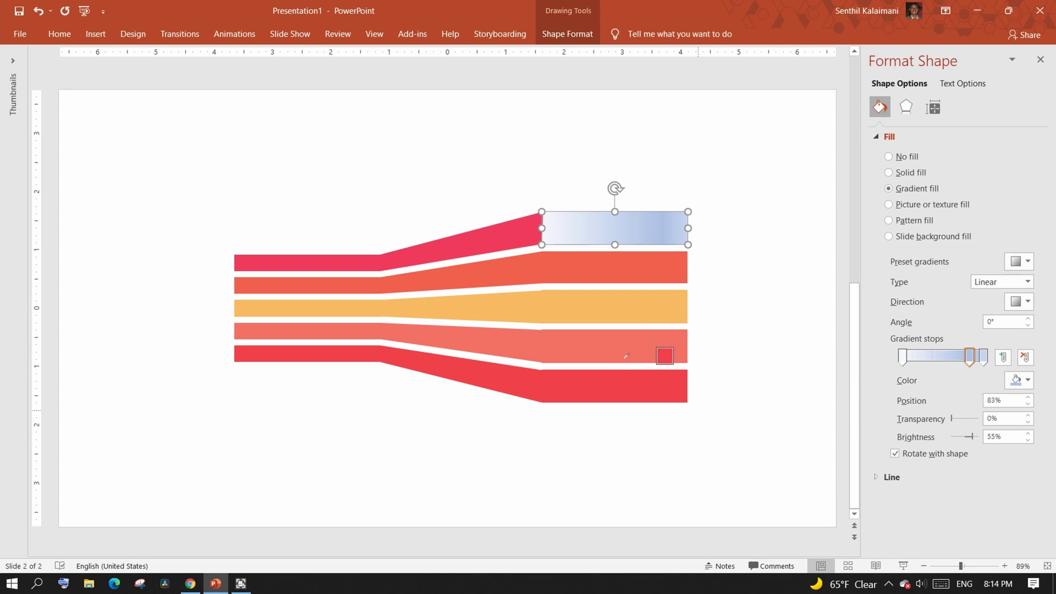
pyautogui.click(518, 231)
pyautogui.click(983, 356)
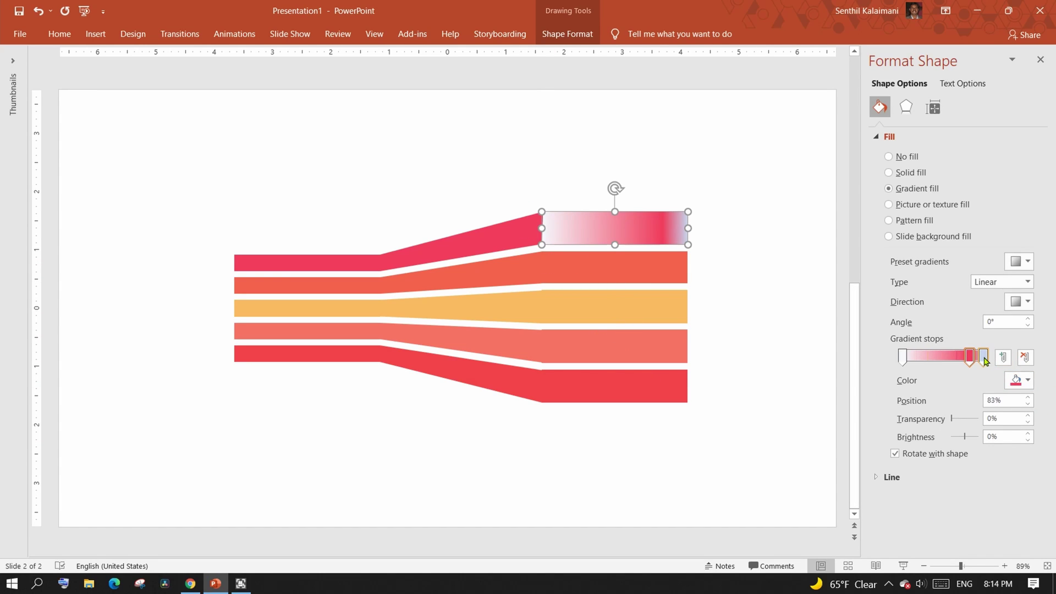
pyautogui.click(1020, 381)
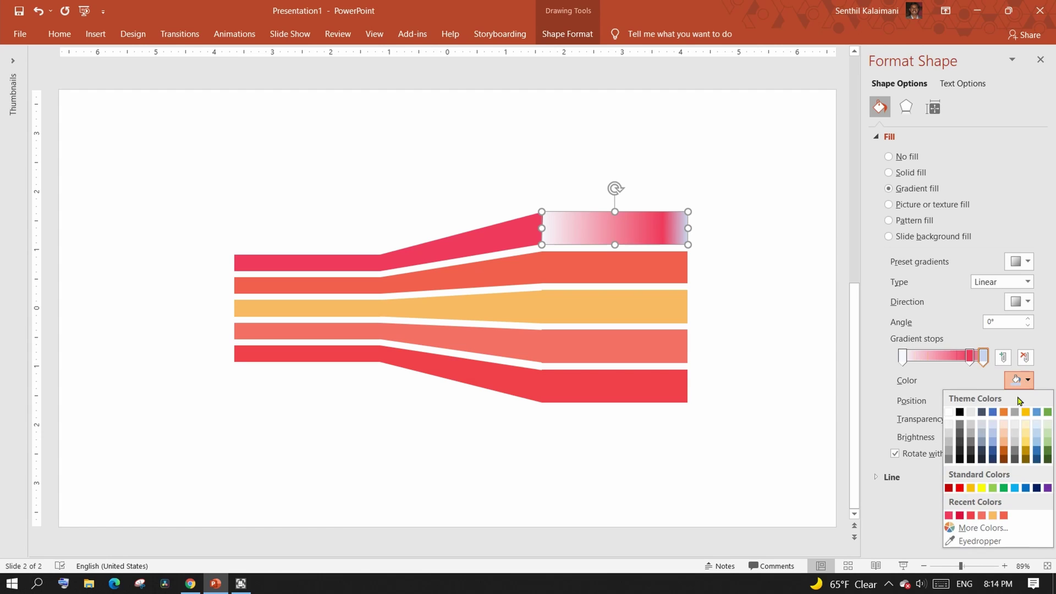
pyautogui.click(949, 515)
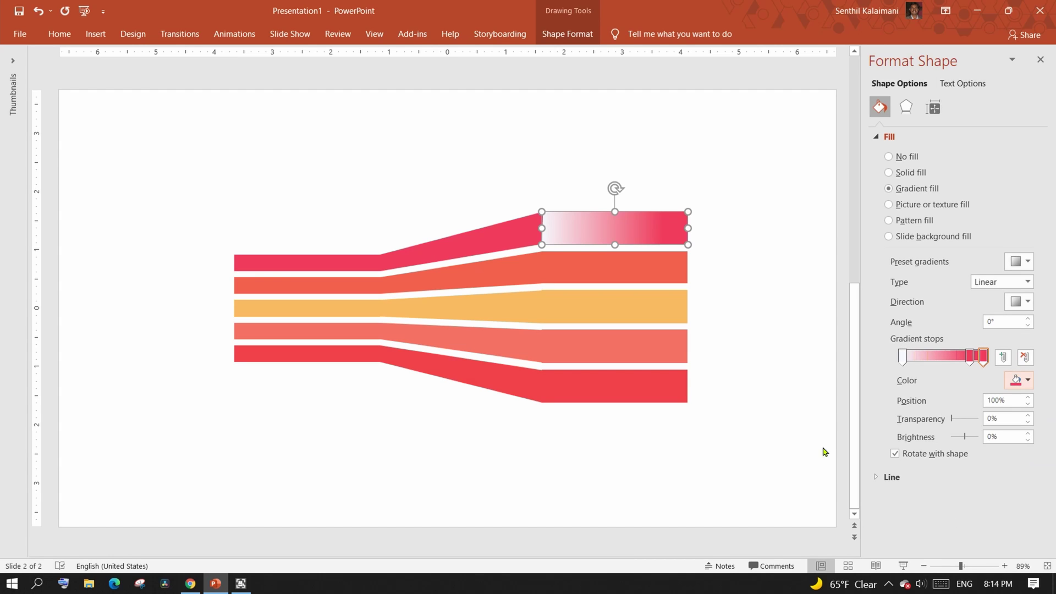
pyautogui.click(963, 358)
pyautogui.moveTo(963, 359); pyautogui.dragTo(917, 362)
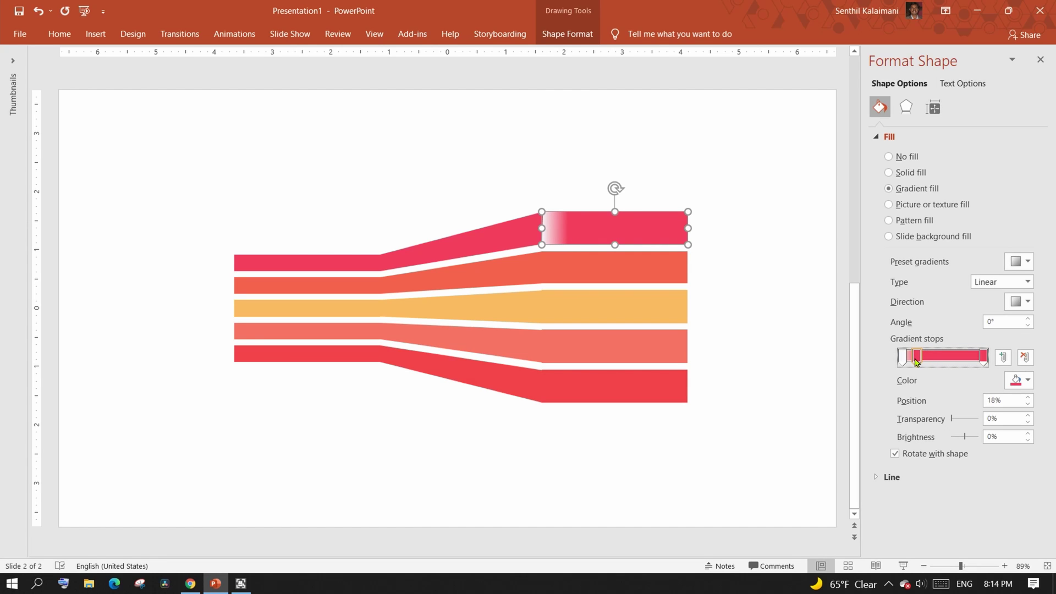
# Darken the top-right bar's first gradient stop to deep red #A70D2A through More Colors.
pyautogui.click(759, 361)
pyautogui.hotkey('ctrl', 'z')
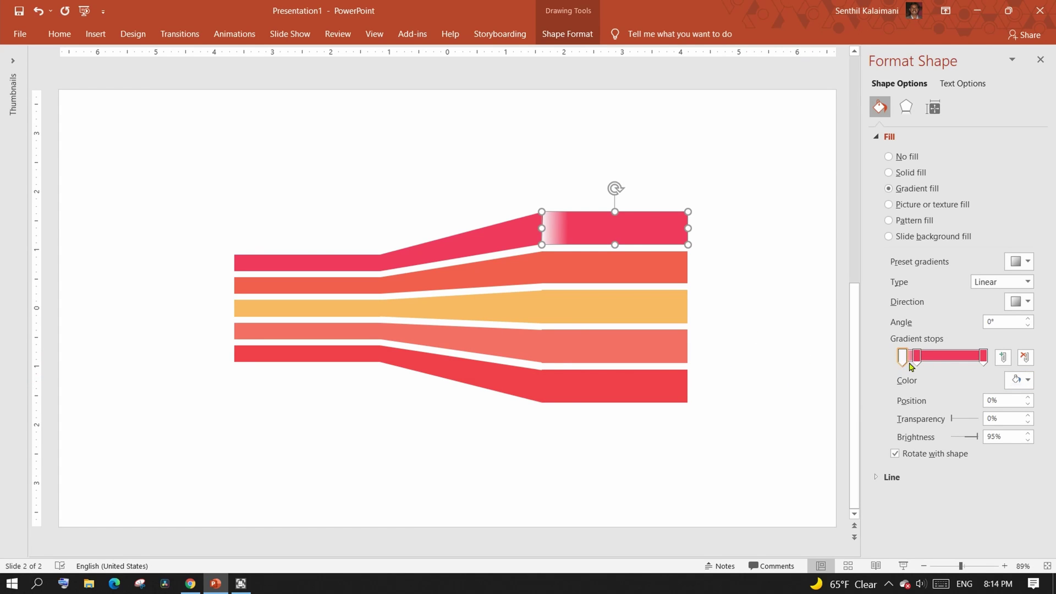
pyautogui.click(1016, 380)
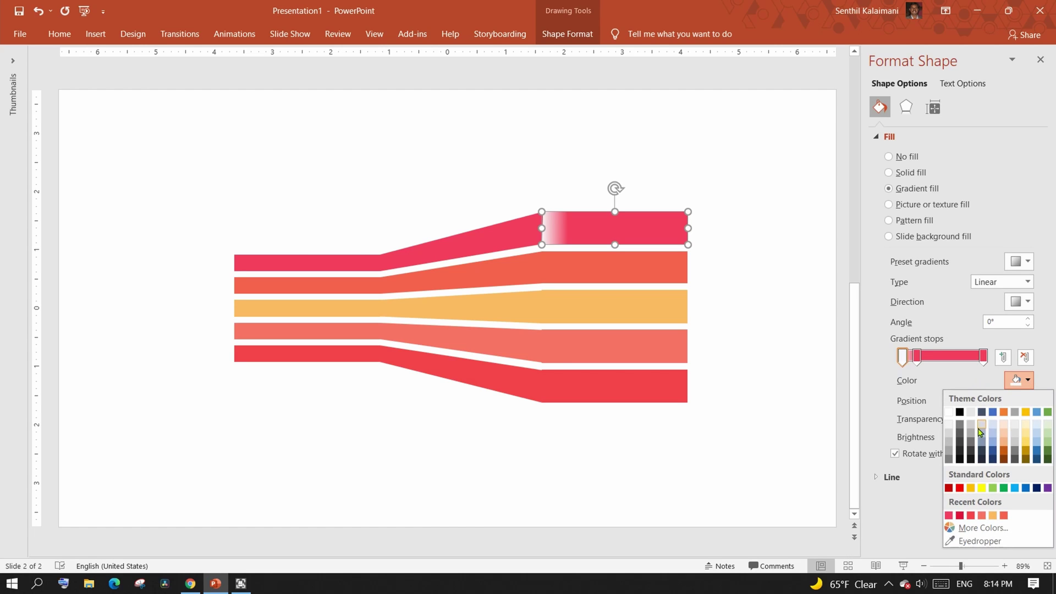
pyautogui.click(950, 517)
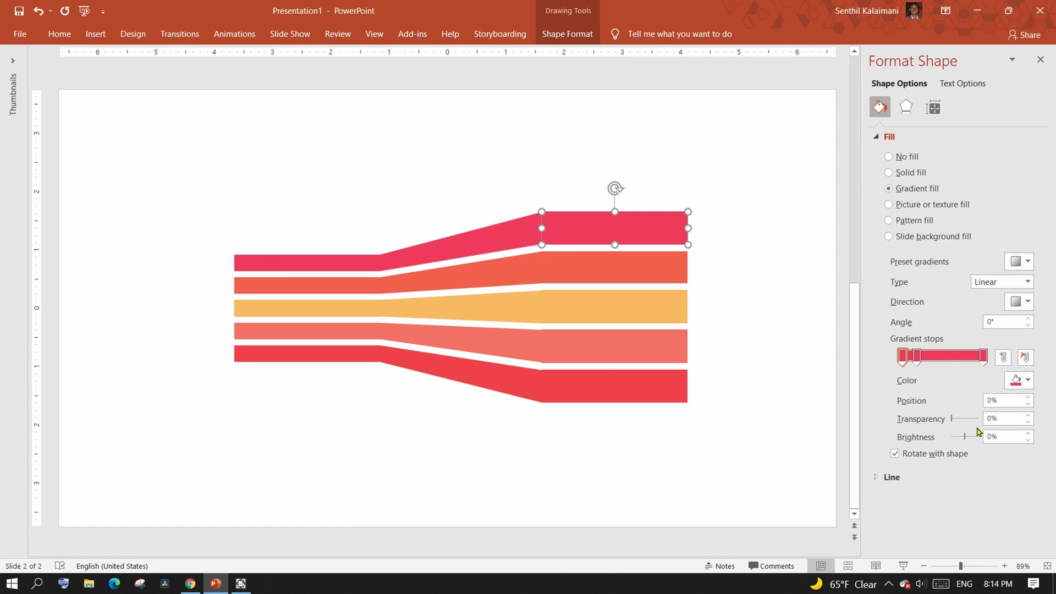
pyautogui.click(1025, 384)
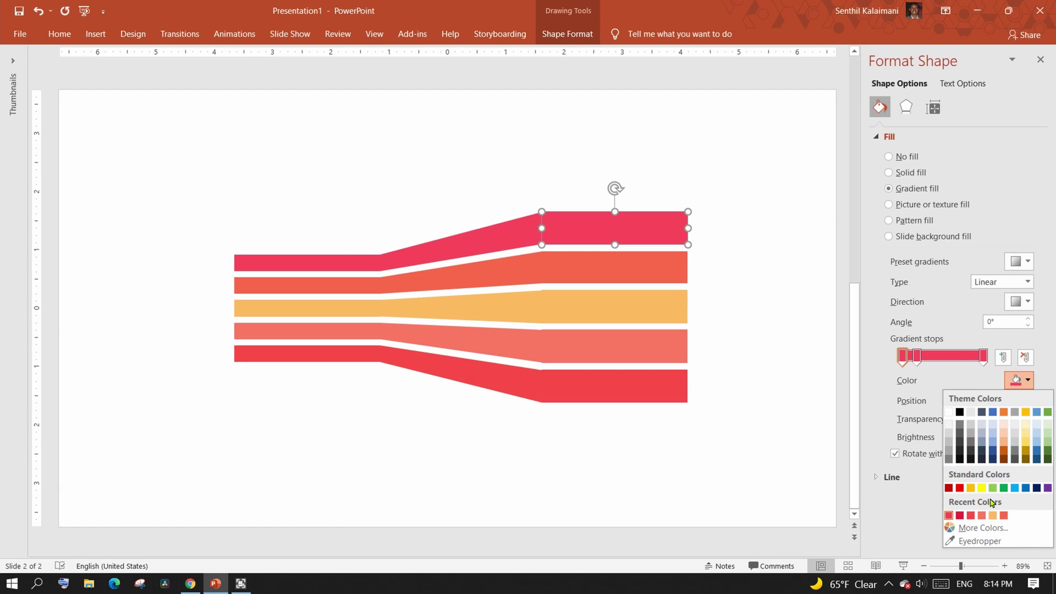
pyautogui.click(981, 528)
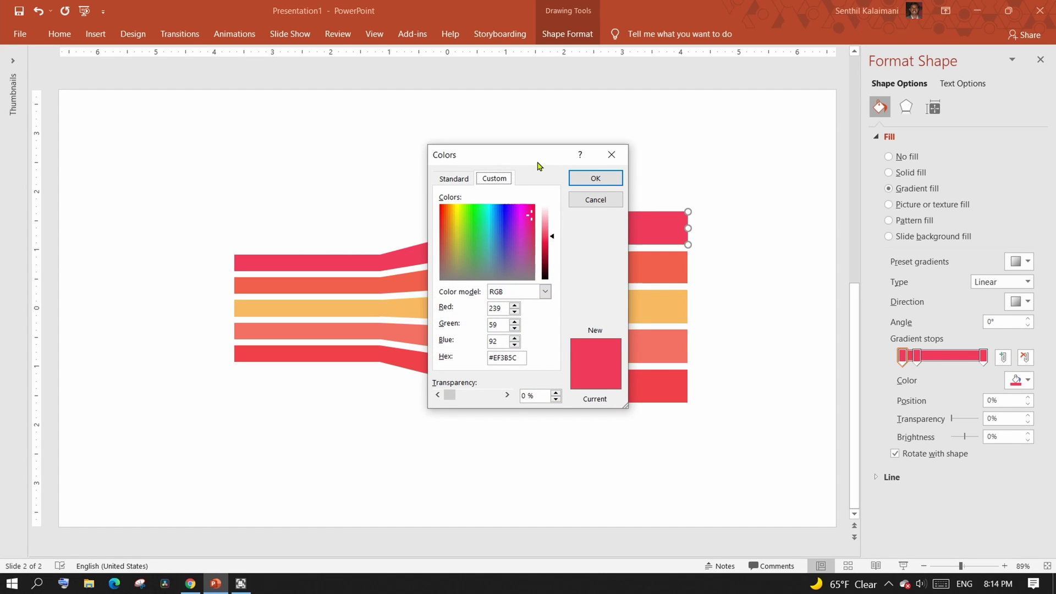
pyautogui.moveTo(540, 166); pyautogui.dragTo(406, 170)
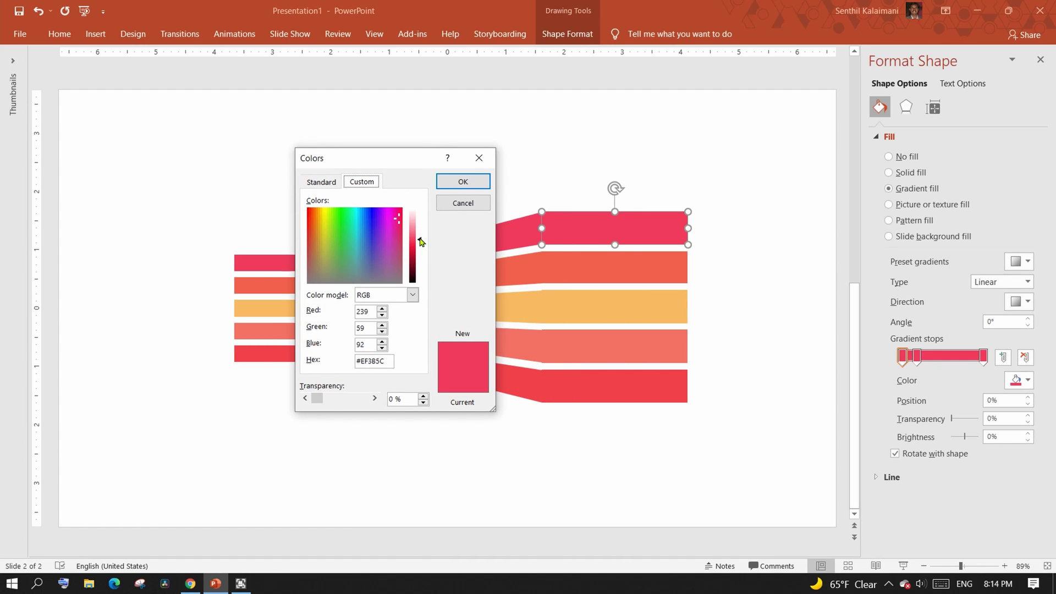
pyautogui.moveTo(421, 242); pyautogui.dragTo(423, 257)
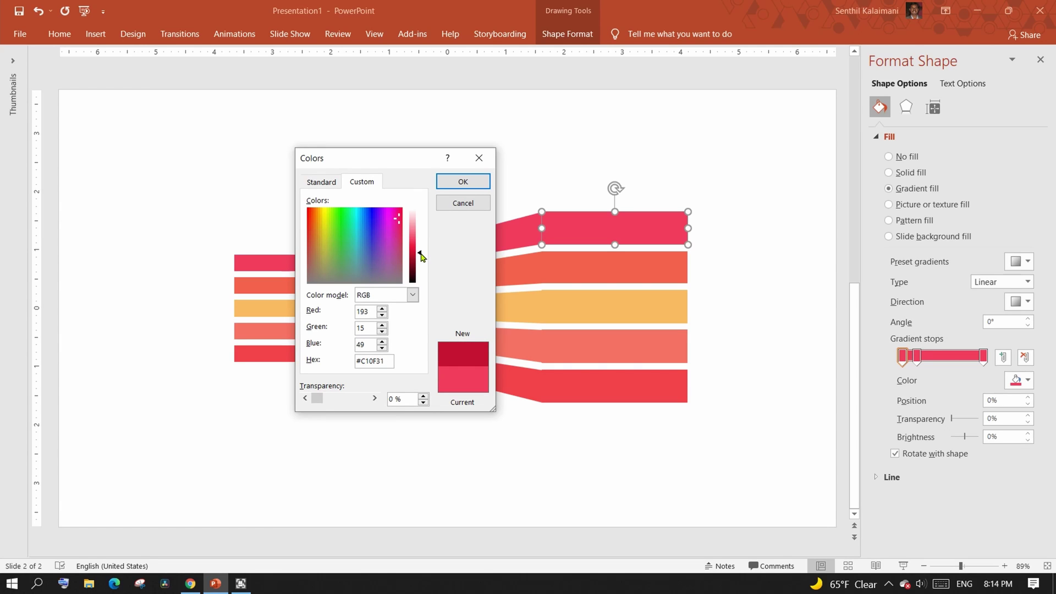
pyautogui.moveTo(422, 257); pyautogui.dragTo(424, 261)
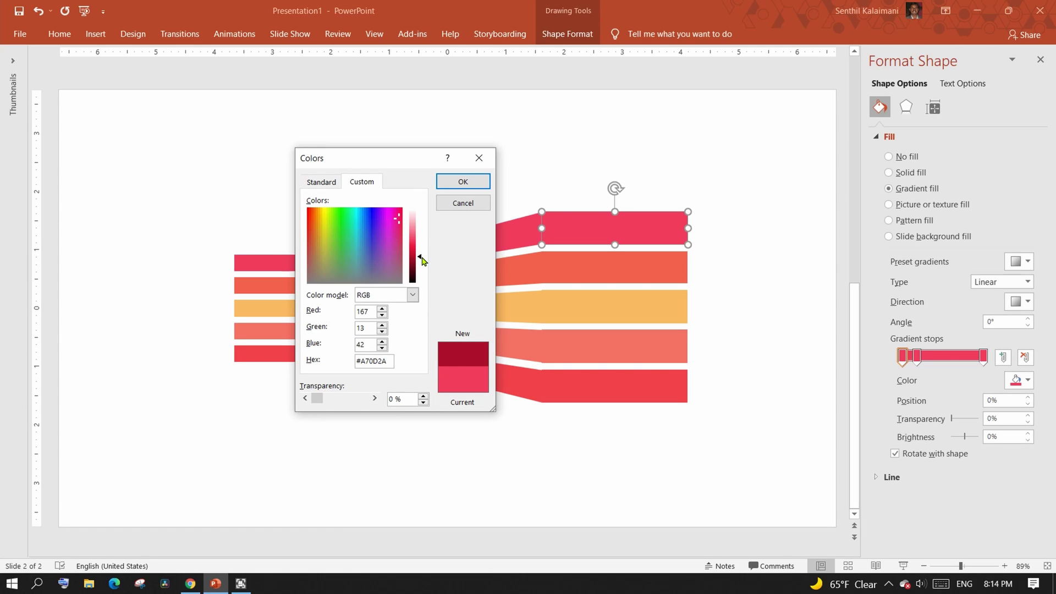
pyautogui.click(470, 182)
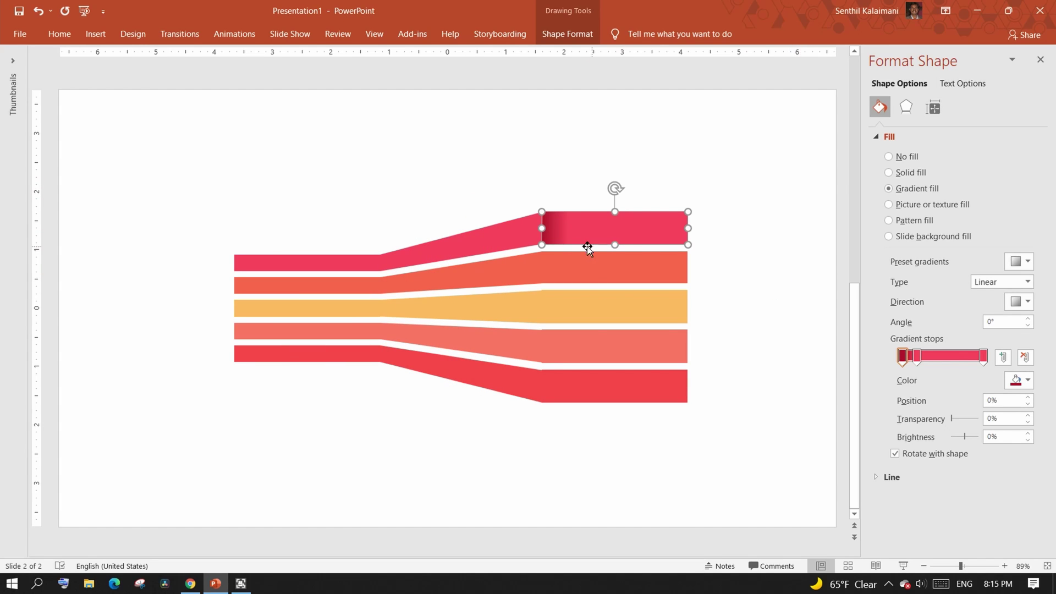
# Copy the top bar's shaded gradient onto the second, orange, fourth and bottom right bars with Format Painter.
pyautogui.click(740, 261)
pyautogui.click(615, 268)
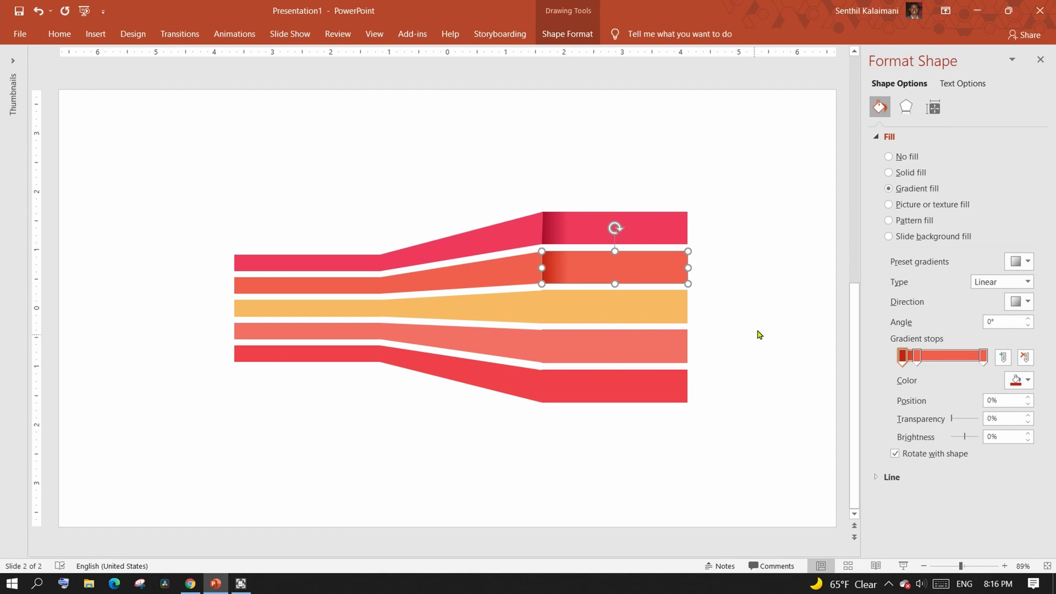
pyautogui.click(660, 308)
pyautogui.press('F4')
pyautogui.click(649, 348)
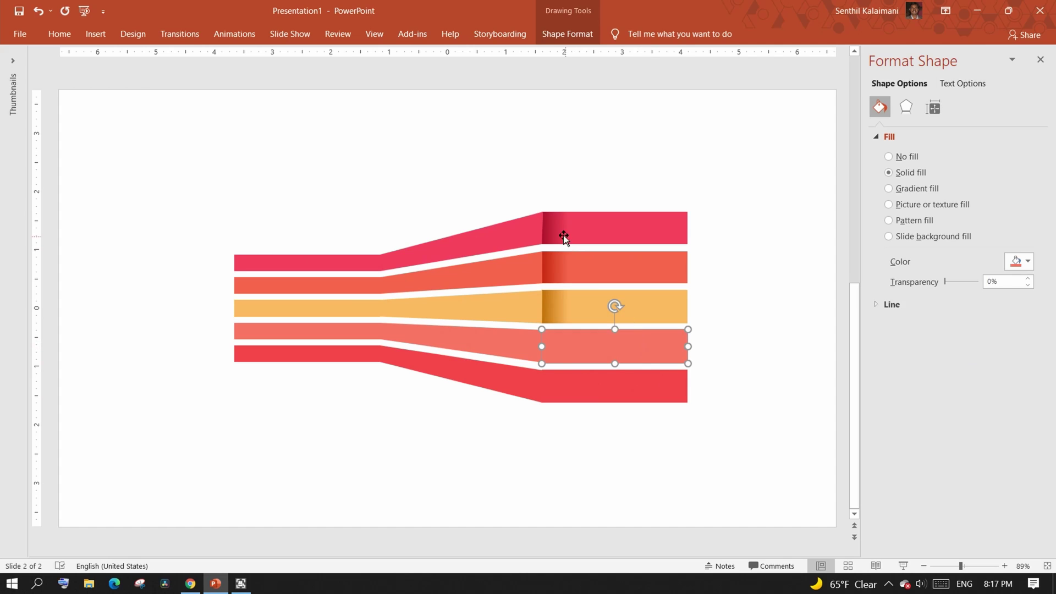
pyautogui.press('F4')
pyautogui.click(662, 392)
pyautogui.press('F4')
pyautogui.click(782, 295)
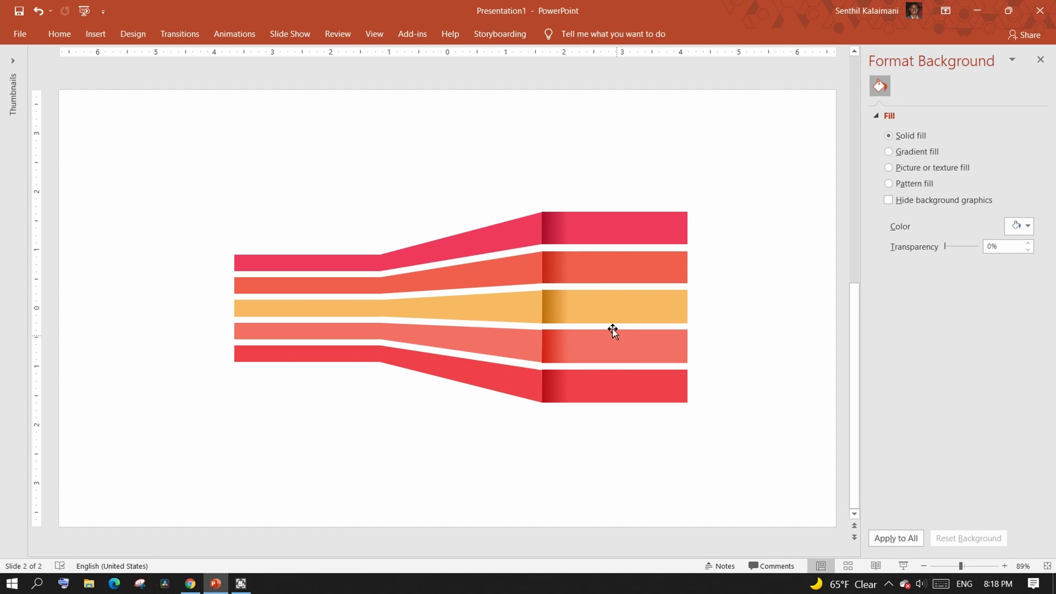
# Copy the top and second right bars' gradients onto their matching slanted pieces.
pyautogui.click(610, 228)
pyautogui.click(60, 34)
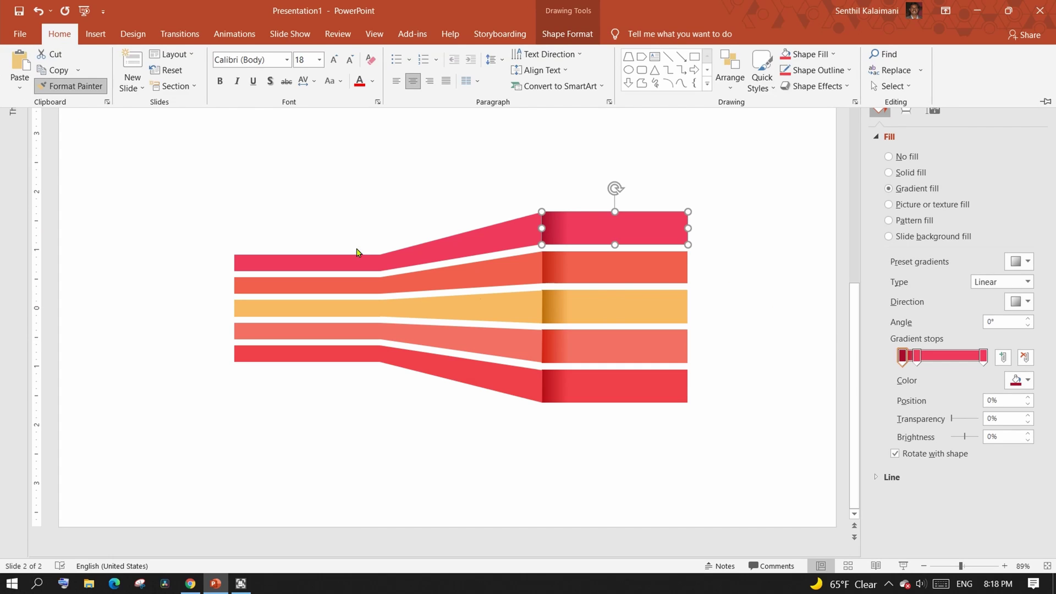
pyautogui.click(495, 246)
pyautogui.click(495, 245)
pyautogui.press('F4')
pyautogui.click(627, 273)
pyautogui.click(63, 39)
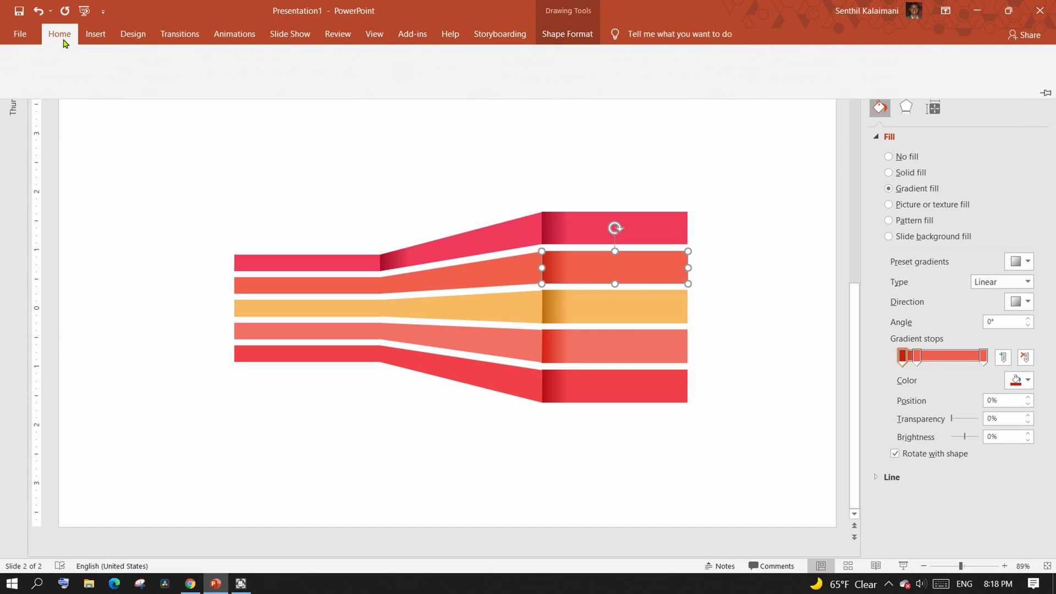
pyautogui.click(430, 279)
pyautogui.click(430, 280)
pyautogui.press('F4')
# Copy the orange, pink and bottom right bars' gradients onto their slanted pieces.
pyautogui.click(643, 318)
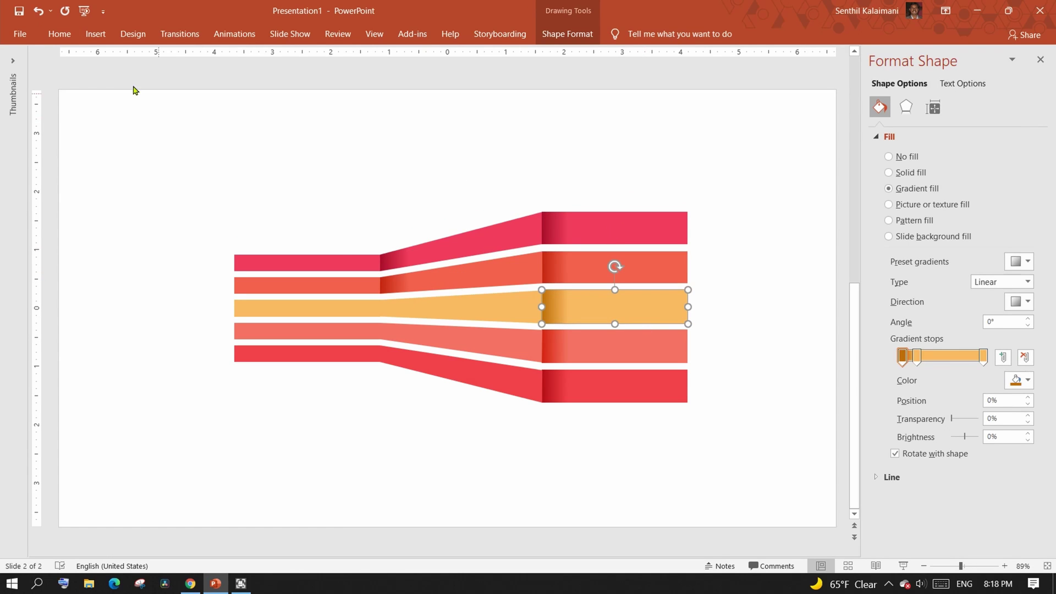
pyautogui.click(60, 33)
pyautogui.click(58, 83)
pyautogui.click(472, 309)
pyautogui.click(596, 355)
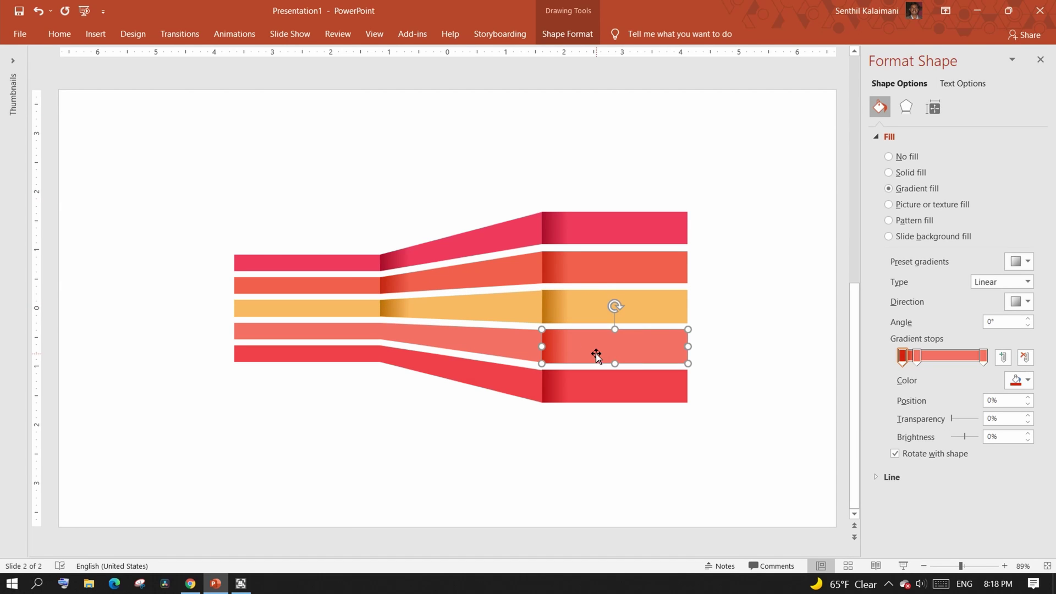
pyautogui.click(60, 34)
pyautogui.click(58, 82)
pyautogui.click(490, 347)
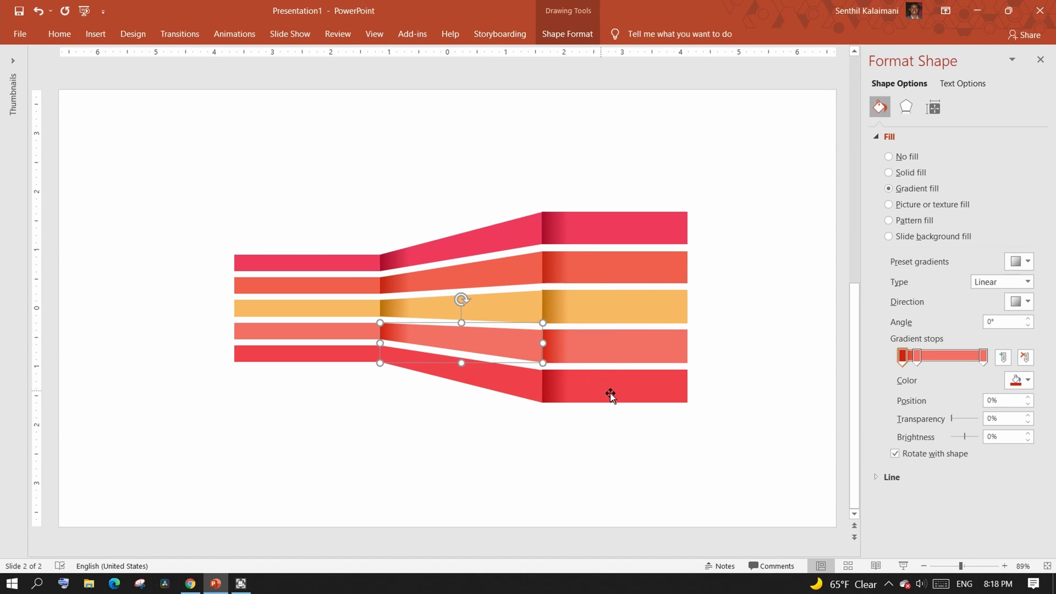
pyautogui.click(611, 395)
pyautogui.click(59, 34)
pyautogui.click(58, 83)
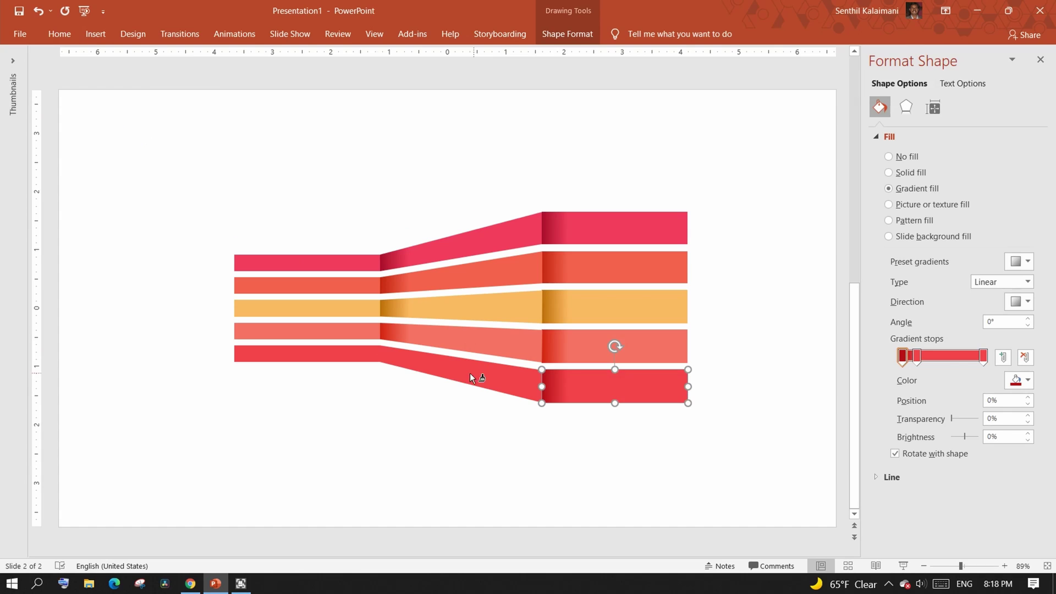
pyautogui.click(469, 377)
pyautogui.click(358, 455)
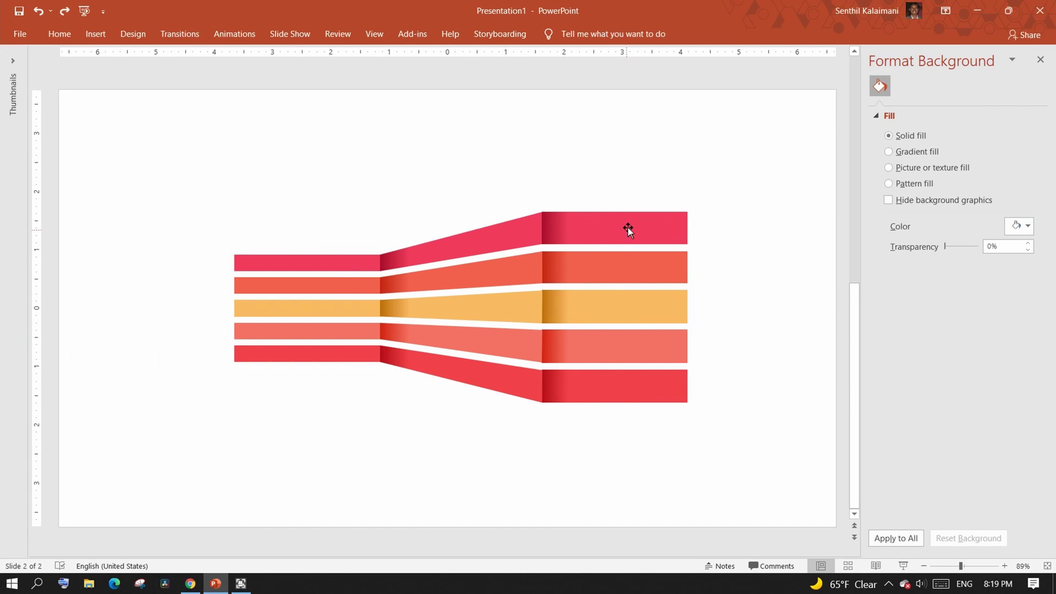
pyautogui.click(629, 231)
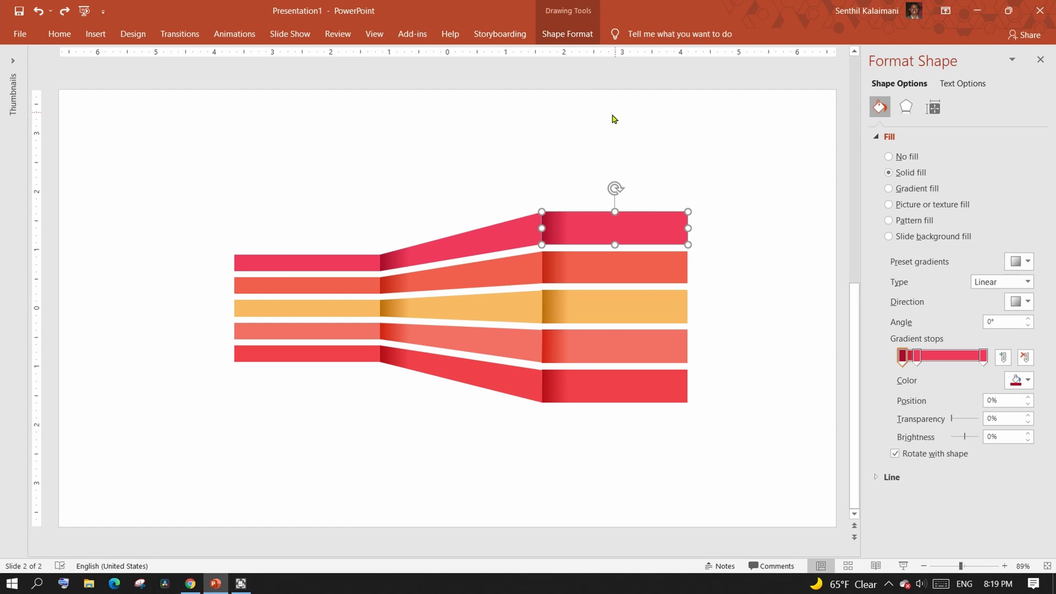
# Change all five right-hand bars to the Arrow: Pentagon shape, repeating with F4.
pyautogui.click(577, 41)
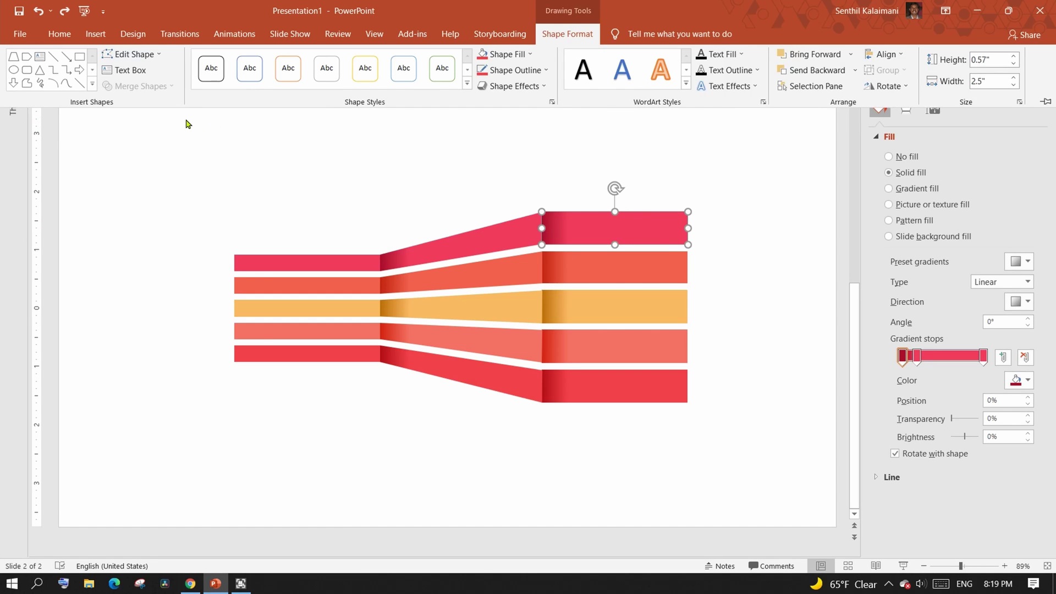
pyautogui.click(160, 55)
pyautogui.moveTo(169, 75)
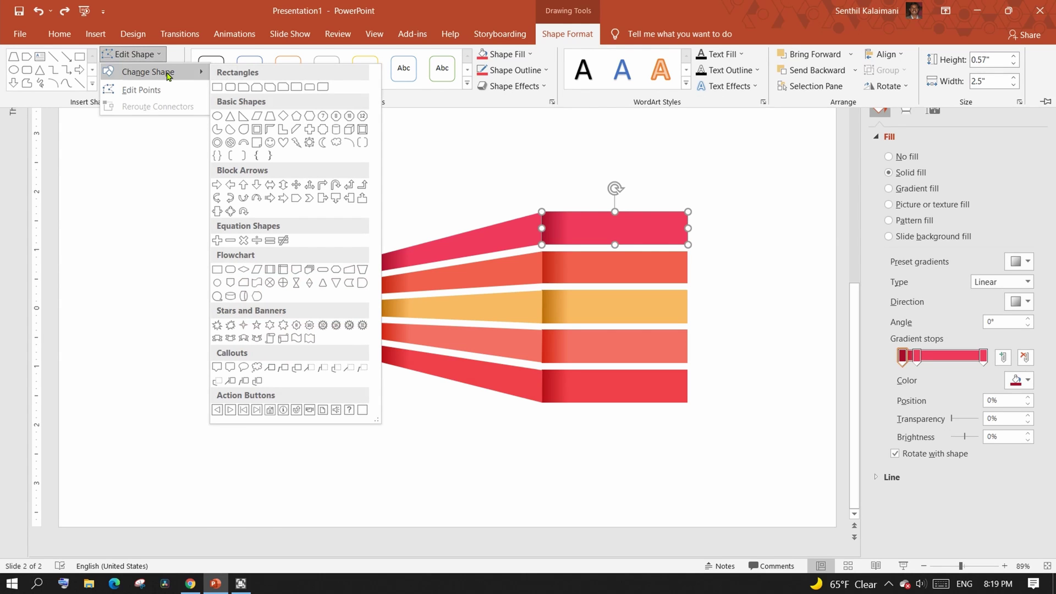
pyautogui.click(297, 199)
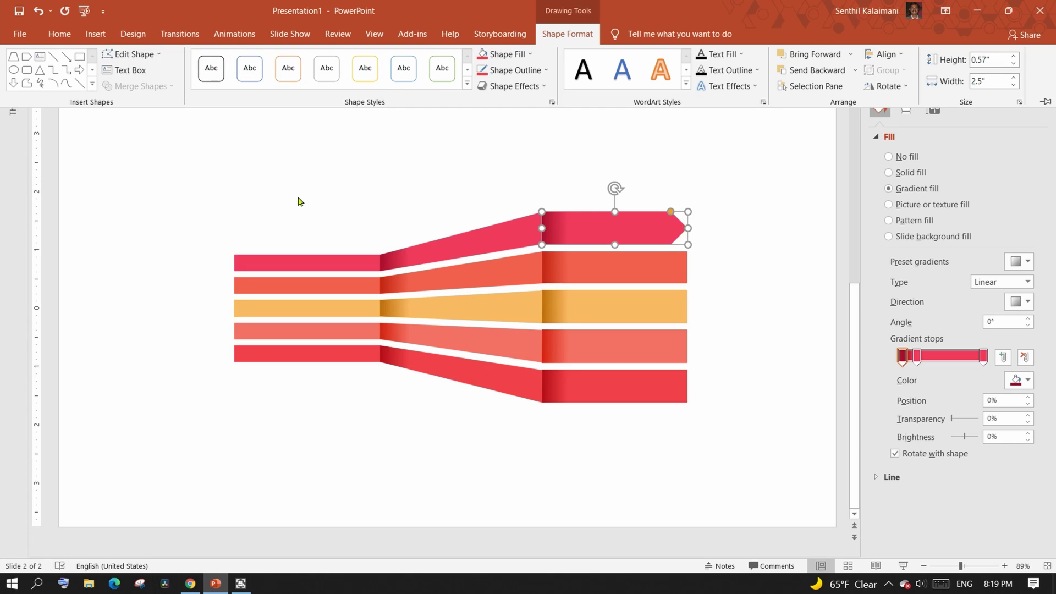
pyautogui.click(656, 269)
pyautogui.click(656, 268)
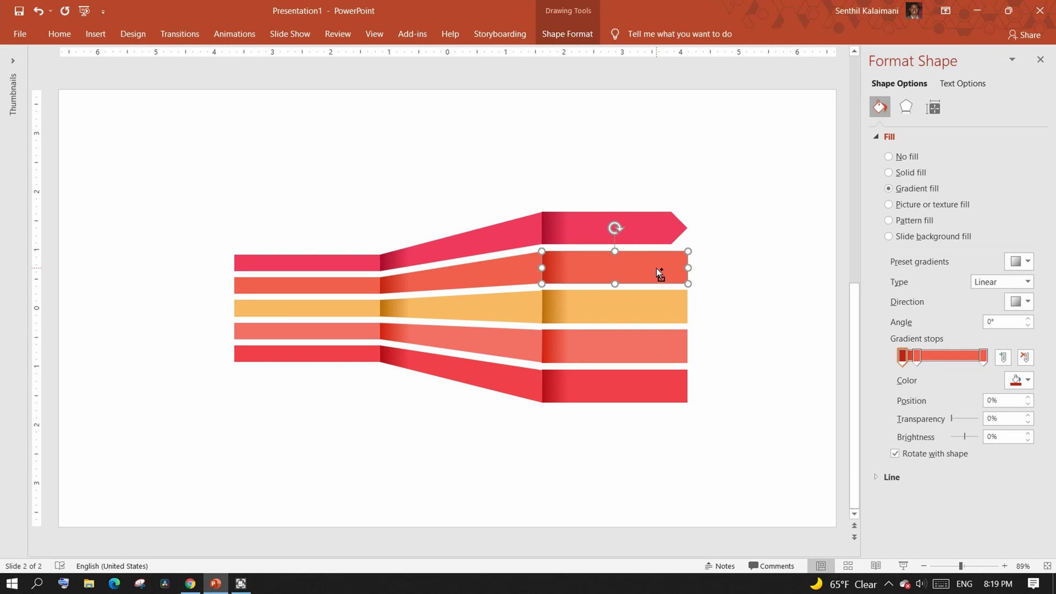
pyautogui.press('F4')
pyautogui.click(657, 311)
pyautogui.press('F4')
pyautogui.click(657, 347)
pyautogui.press('F4')
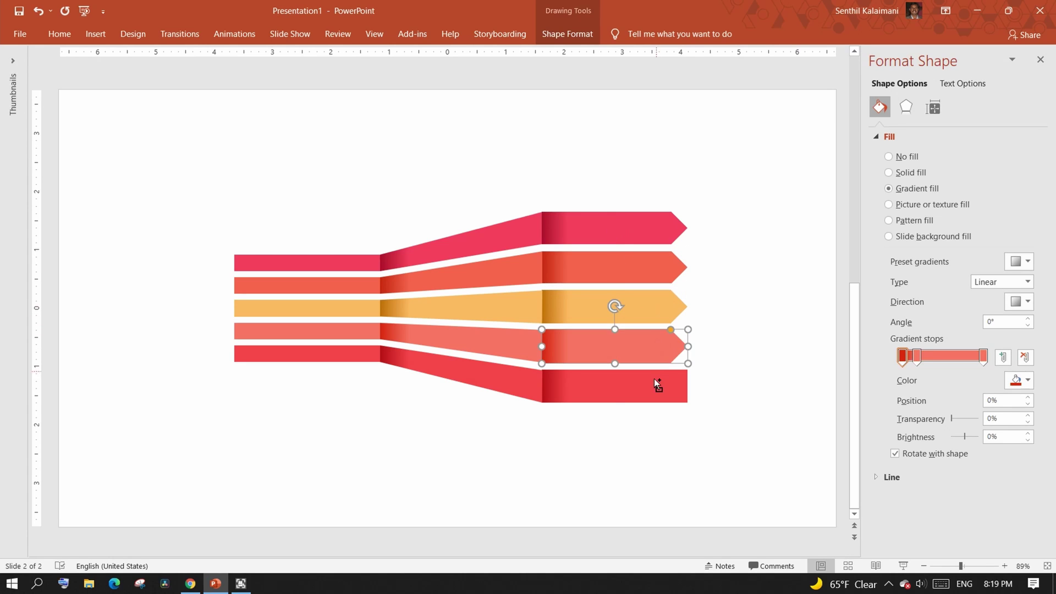
pyautogui.click(654, 383)
pyautogui.press('F4')
# Stretch the arrows to staggered lengths, with the top and bottom arrows longest and the second shortest.
pyautogui.moveTo(688, 385); pyautogui.dragTo(807, 385)
pyautogui.moveTo(687, 346); pyautogui.dragTo(737, 346)
pyautogui.click(661, 306)
pyautogui.moveTo(687, 306); pyautogui.dragTo(779, 306)
pyautogui.click(646, 267)
pyautogui.moveTo(687, 267); pyautogui.dragTo(660, 268)
pyautogui.click(632, 228)
pyautogui.moveTo(687, 227); pyautogui.dragTo(807, 228)
pyautogui.click(316, 378)
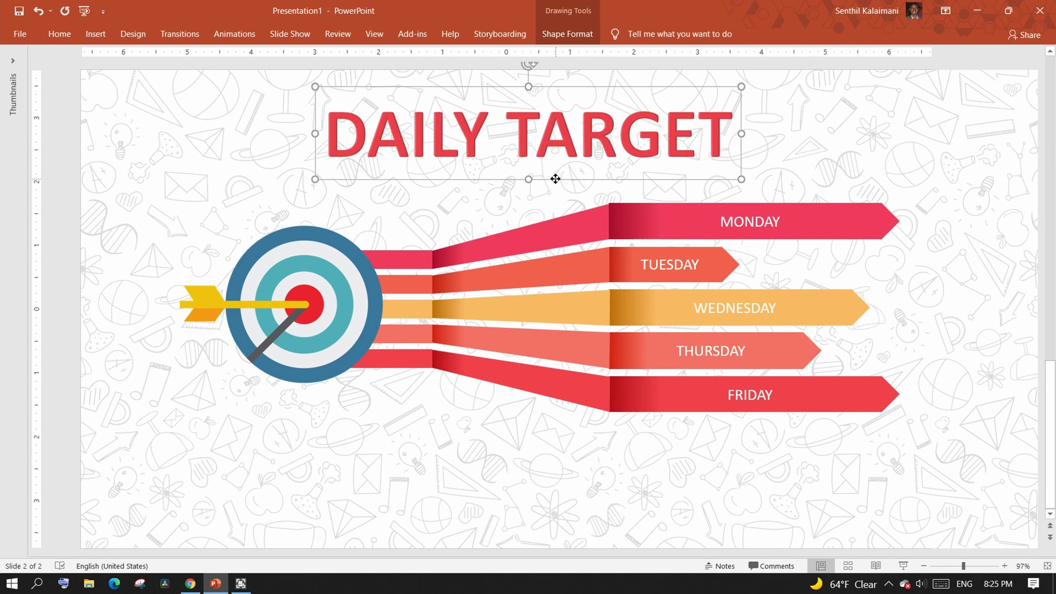
# Nudge the DAILY TARGET title into place above the target and weekday arrows.
pyautogui.moveTo(556, 176); pyautogui.dragTo(555, 177)
pyautogui.click(703, 444)
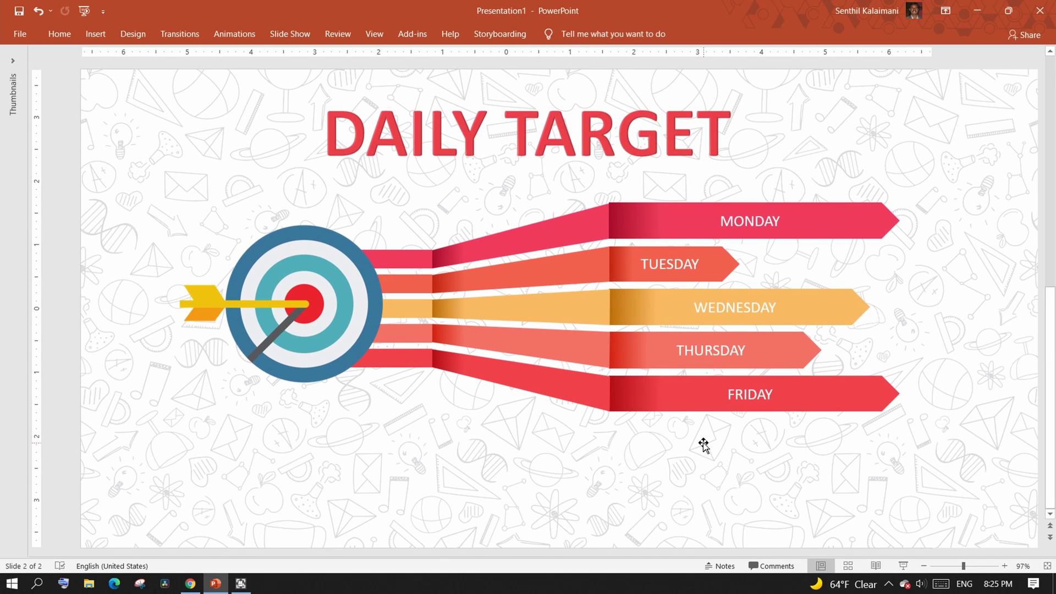